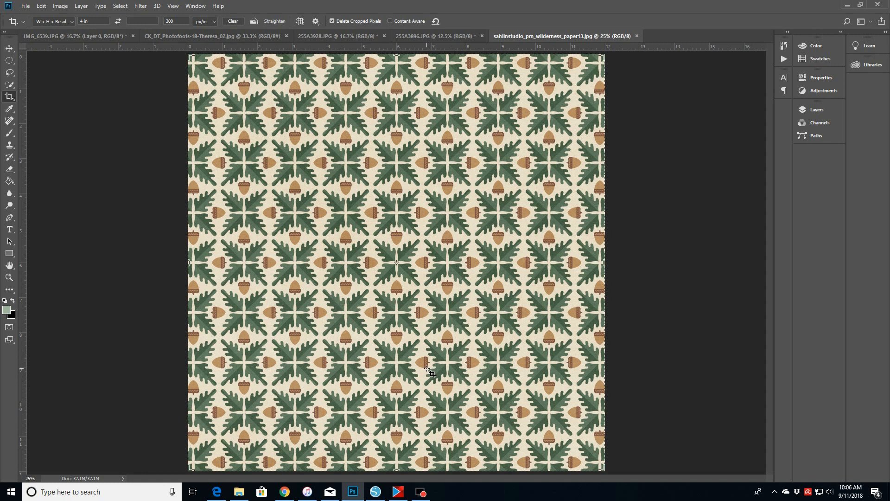
left_click(26, 7)
key("Escape")
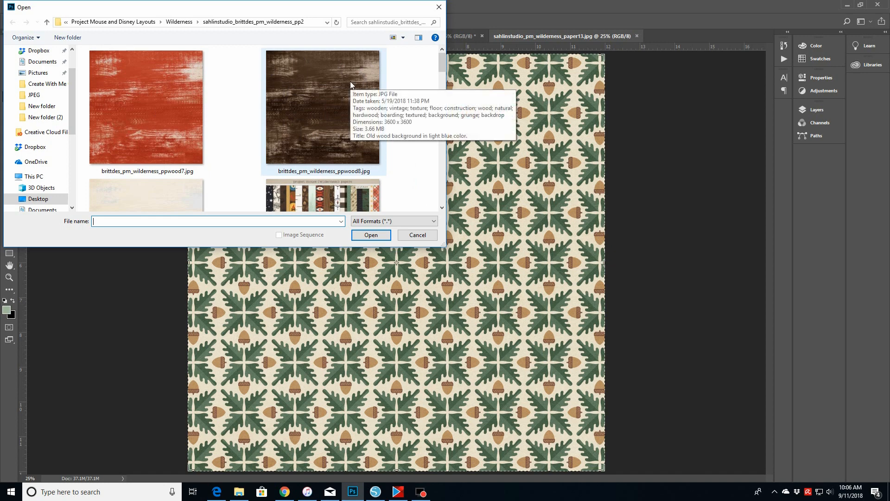
left_click(442, 208)
left_click(442, 209)
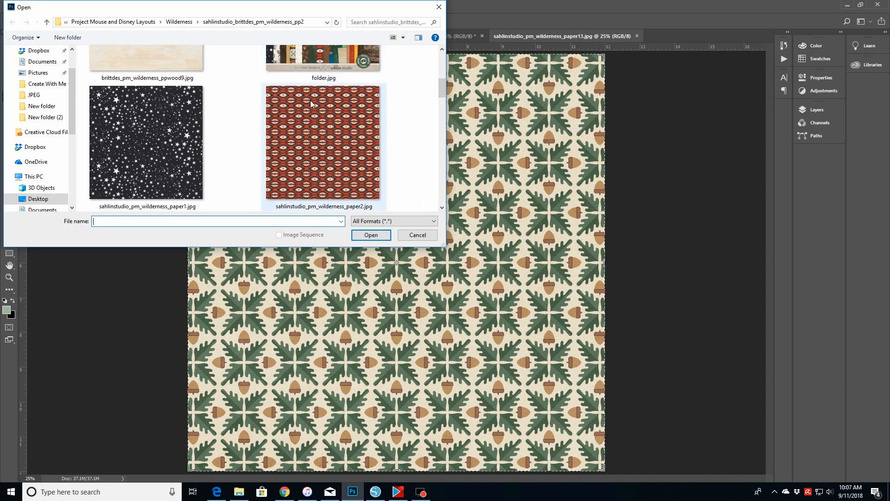
left_click(442, 208)
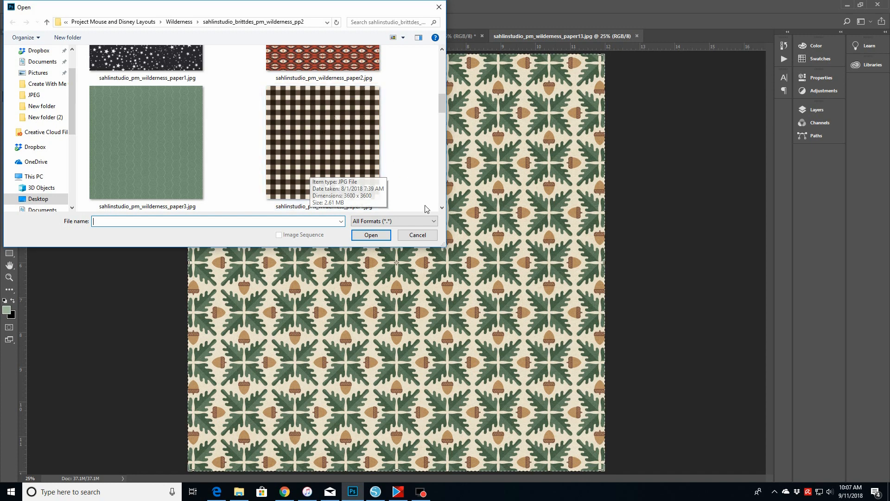
left_click(442, 208)
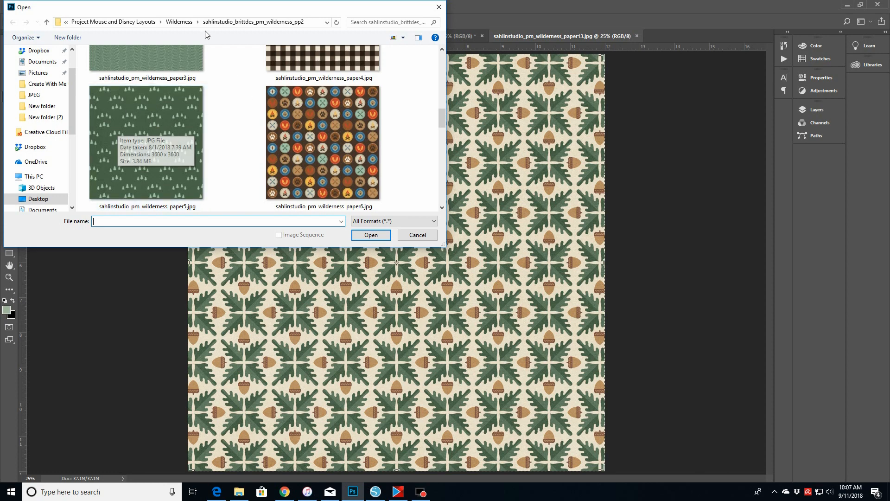
left_click(410, 237)
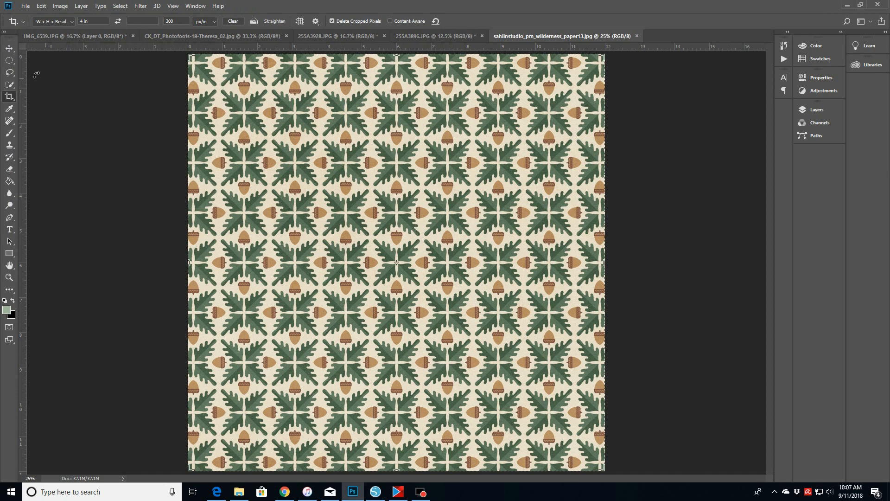
- Add a Black & White adjustment layer to the acorn pattern paper
left_click(9, 48)
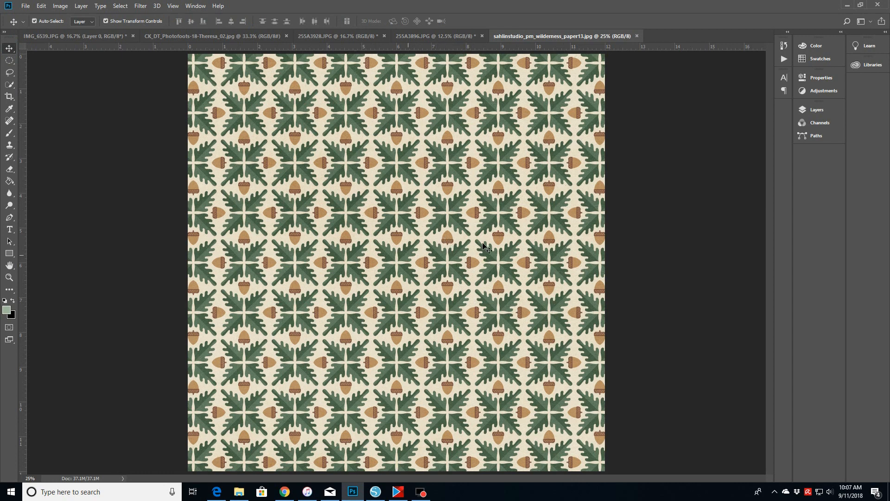
left_click(807, 91)
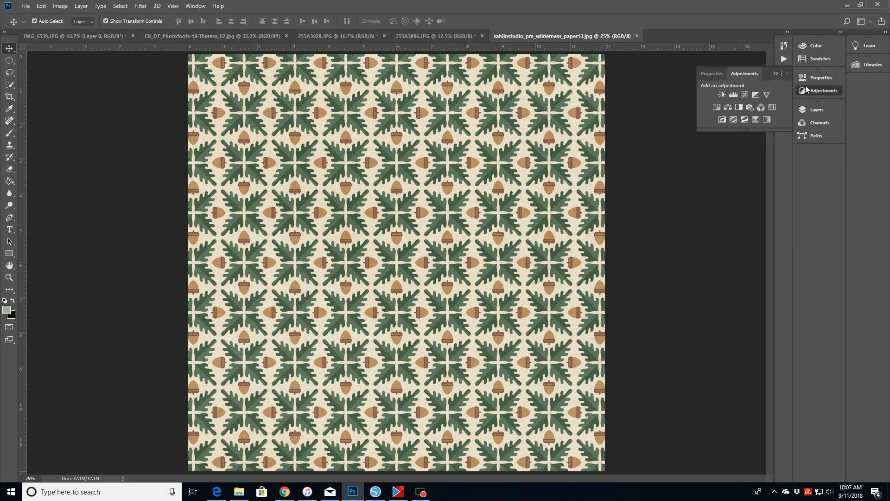
left_click(739, 107)
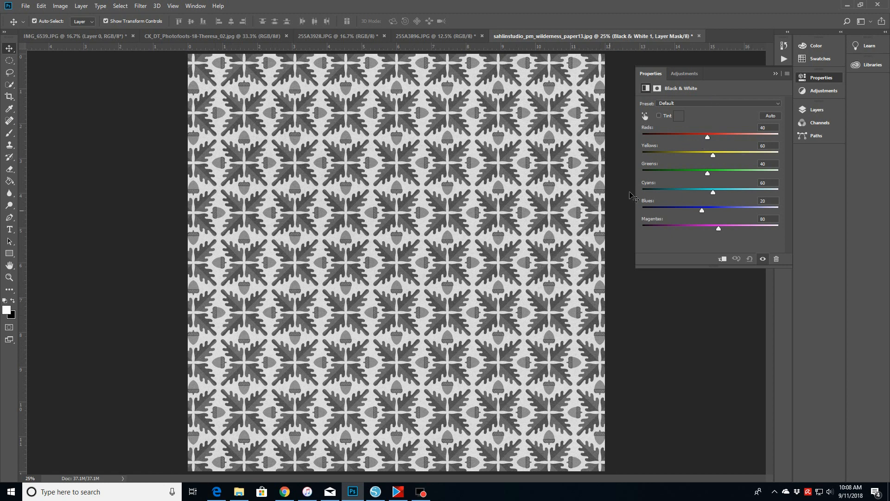
- Set the Black & White Reds to -186, Yellows to -1 and Greens to -6, and lower the Cyans
left_click_drag(708, 137, 650, 140)
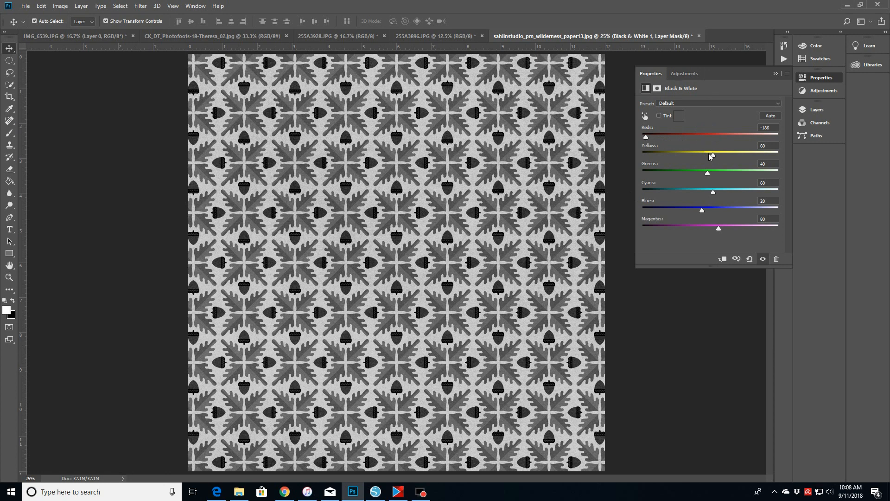
mouse_move(713, 155)
left_mouse_down()
mouse_move(651, 156)
mouse_move(755, 154)
mouse_move(696, 156)
left_mouse_up()
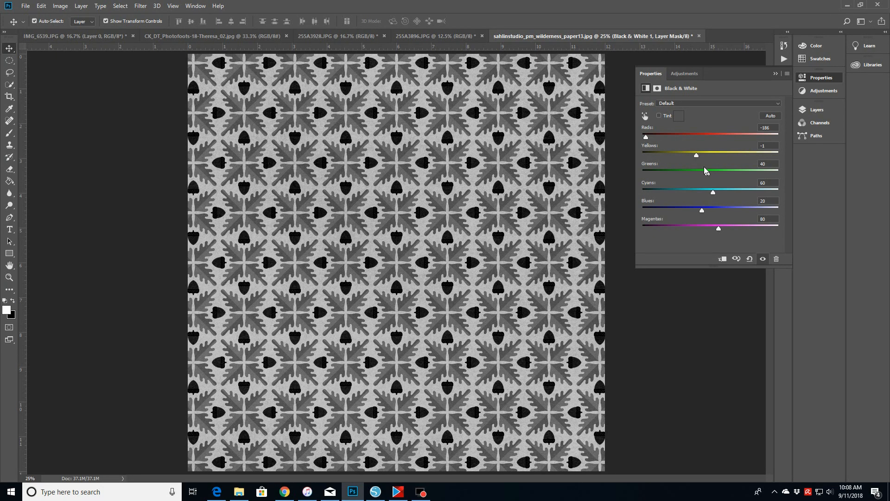
mouse_move(708, 174)
left_mouse_down()
mouse_move(652, 181)
mouse_move(692, 177)
left_mouse_up()
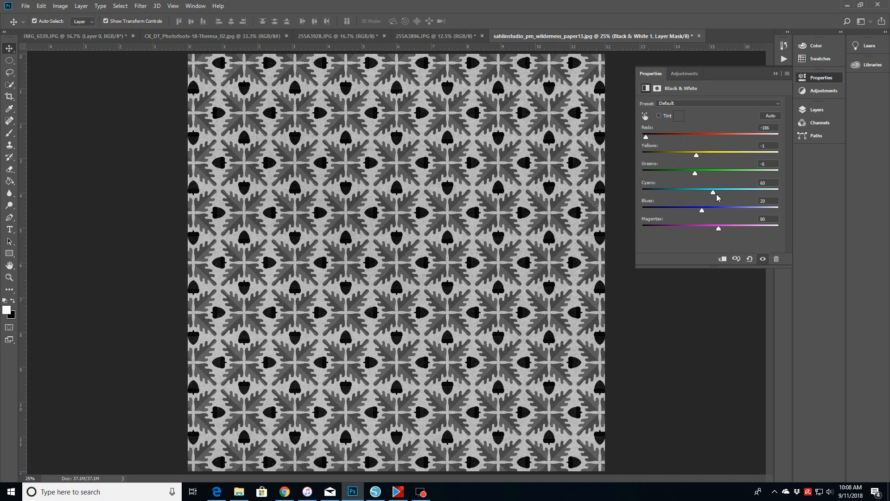
left_click_drag(714, 192, 697, 211)
left_click(27, 6)
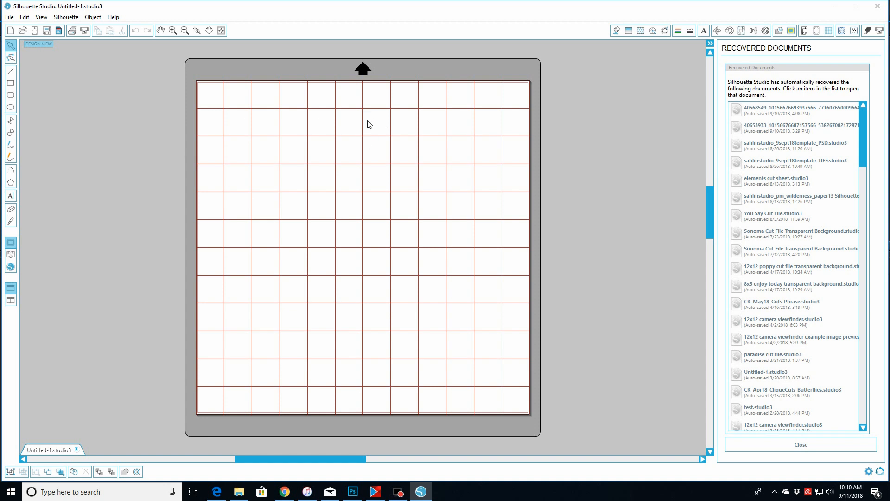
- Browse the Open dialog to the Project Mouse and Disney Layouts folder
left_click(21, 33)
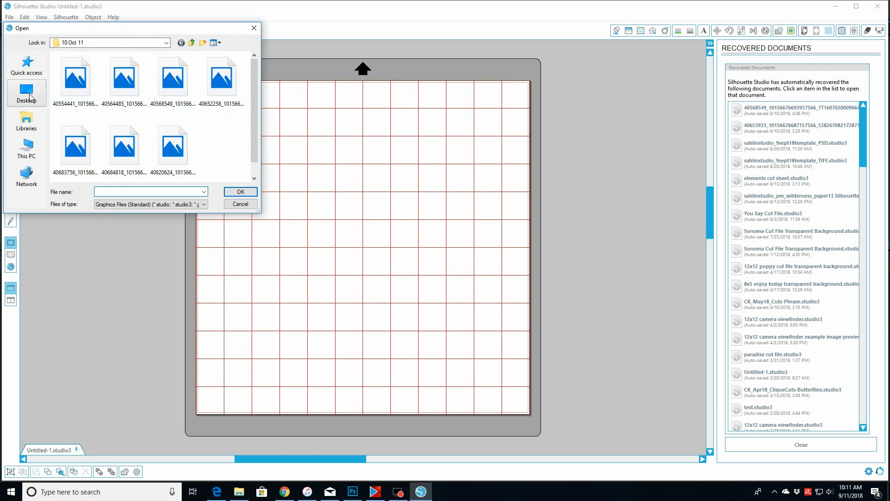
left_click(27, 96)
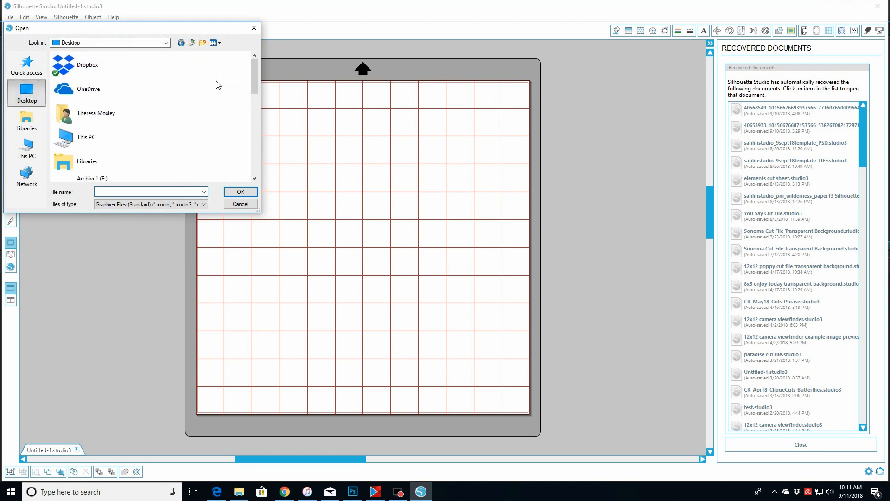
left_click_drag(255, 65, 255, 94)
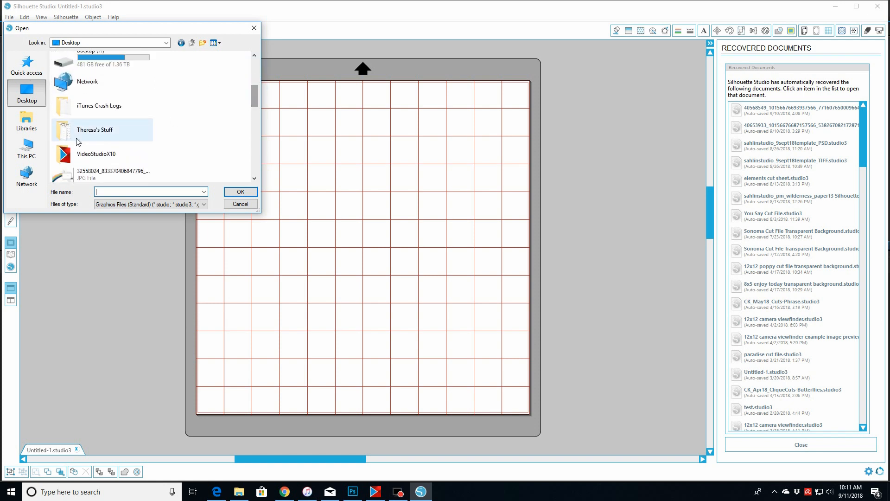
double_click(97, 133)
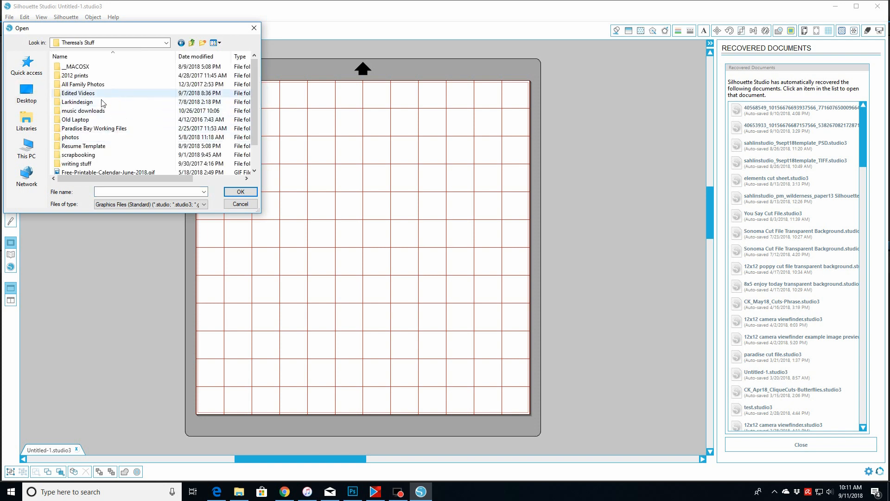
double_click(74, 102)
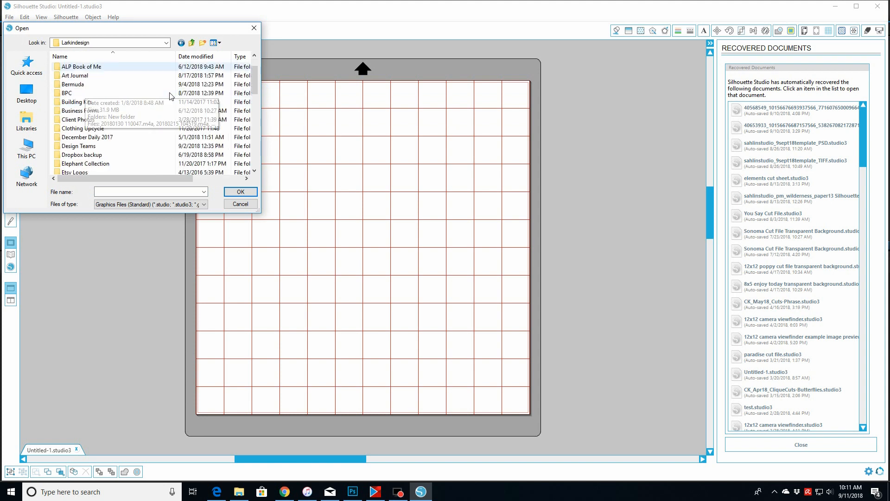
double_click(79, 146)
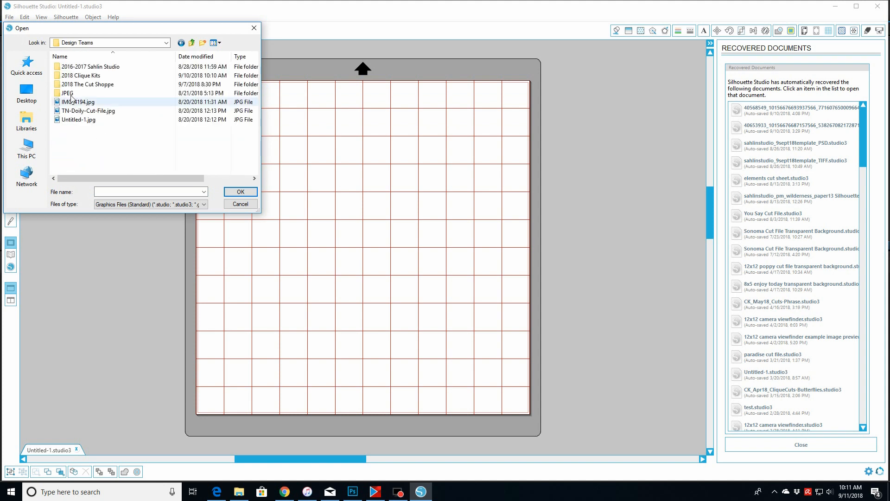
double_click(88, 67)
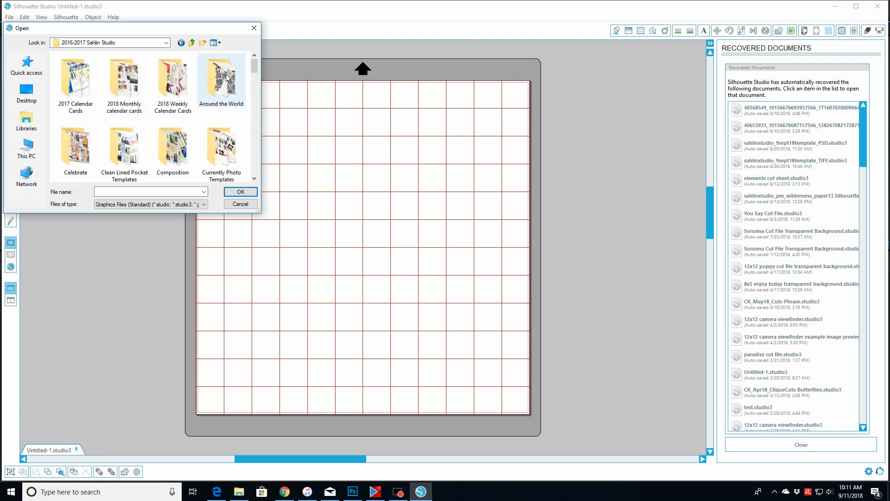
left_click_drag(254, 65, 257, 114)
double_click(64, 141)
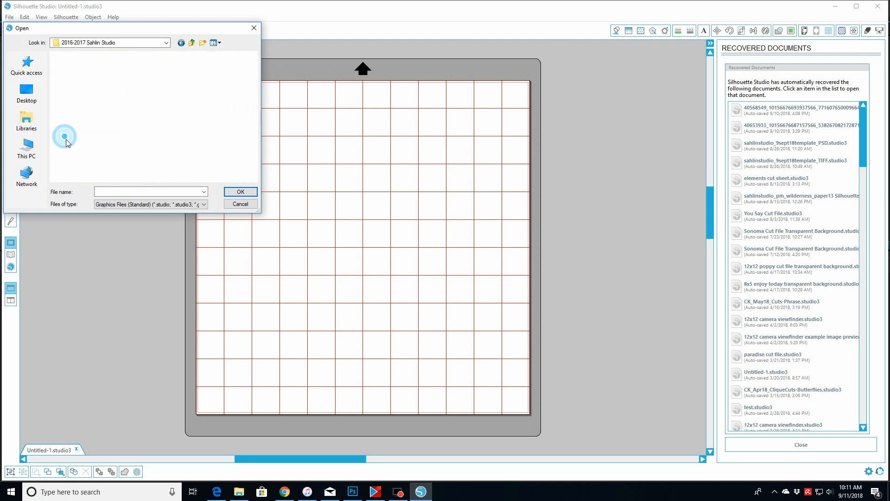
left_click_drag(254, 62, 251, 151)
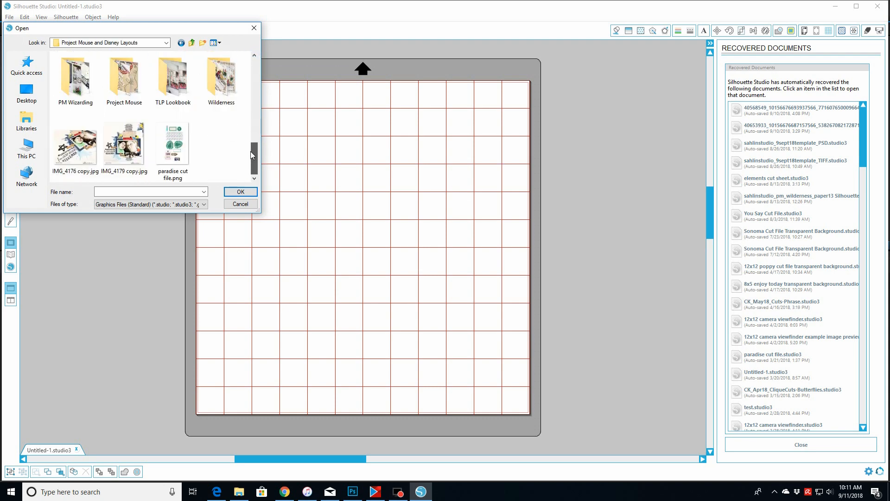
- Open the sahlinstudio_pm_wilderness_paper13 Silhouette Cut File from the Wilderness folder
double_click(221, 77)
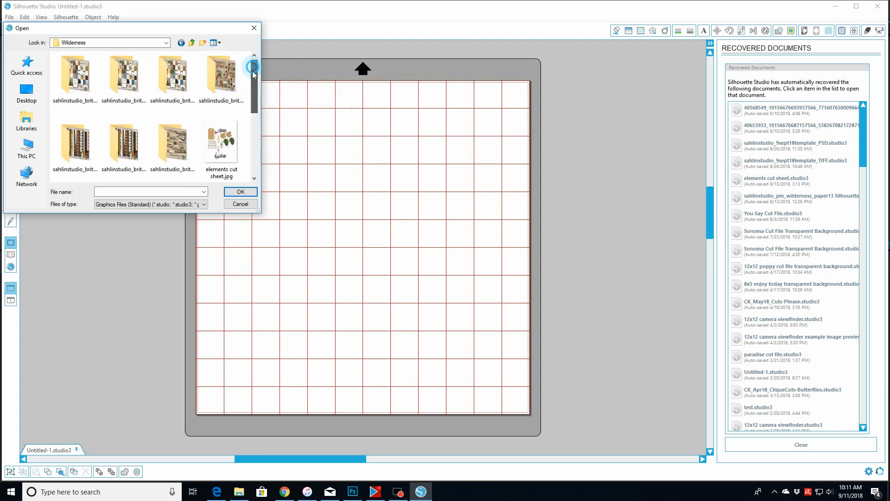
left_click_drag(252, 71, 244, 134)
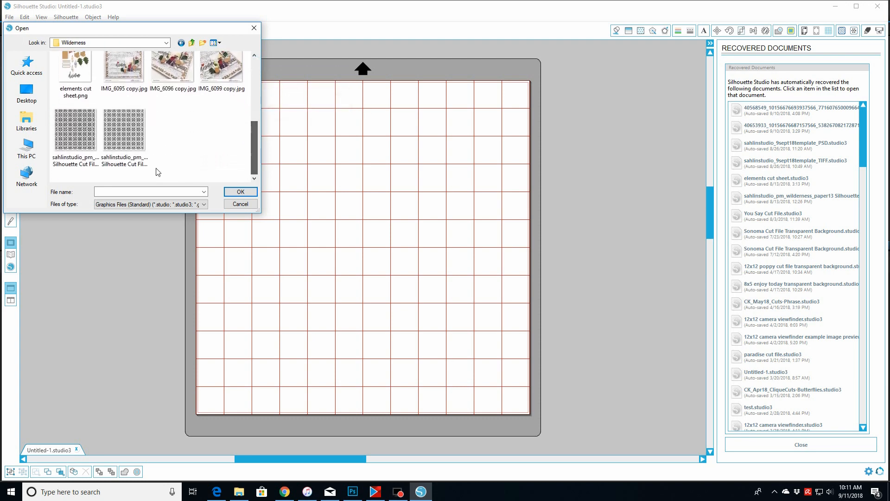
left_click(121, 125)
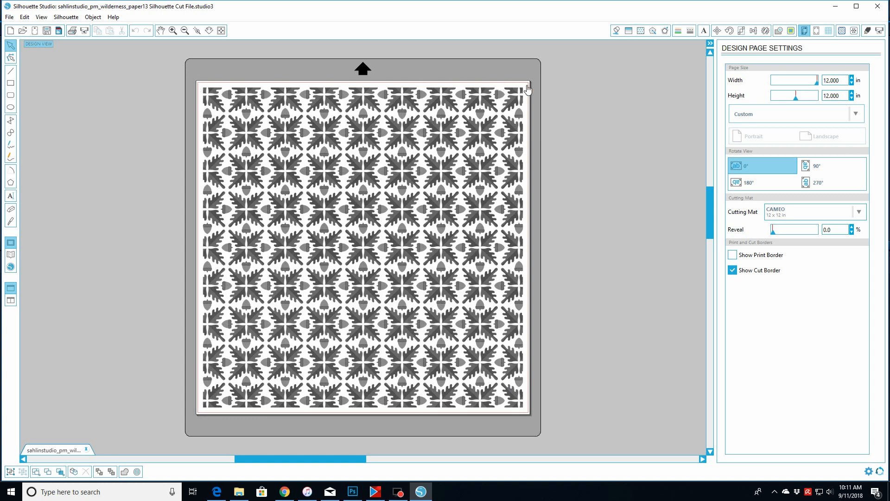
- Resize the pattern image to about 11.9 in wide so it fits within the cut border
left_click(530, 417)
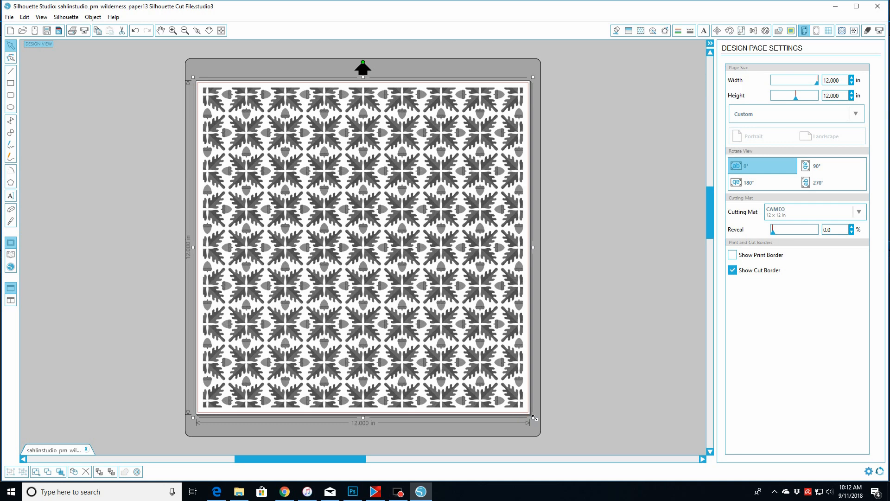
mouse_move(534, 418)
left_mouse_down()
mouse_move(536, 407)
mouse_move(545, 418)
left_mouse_up()
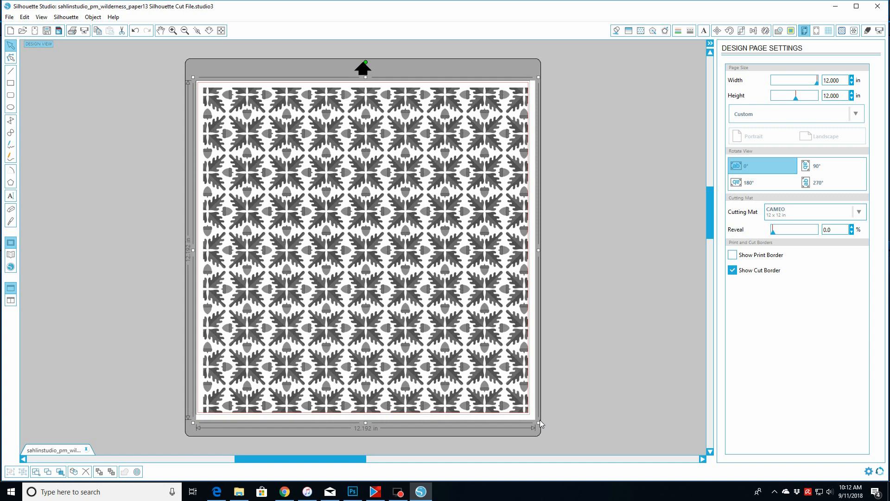
left_click_drag(538, 422, 531, 414)
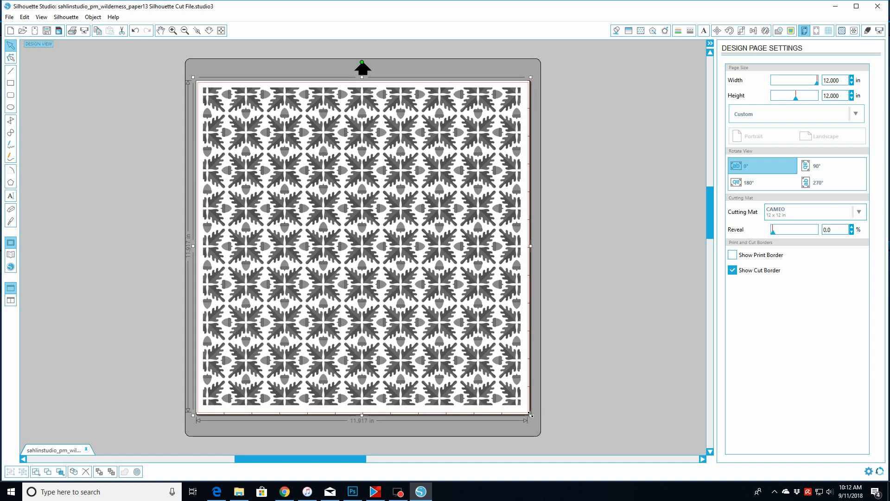
left_click(191, 76)
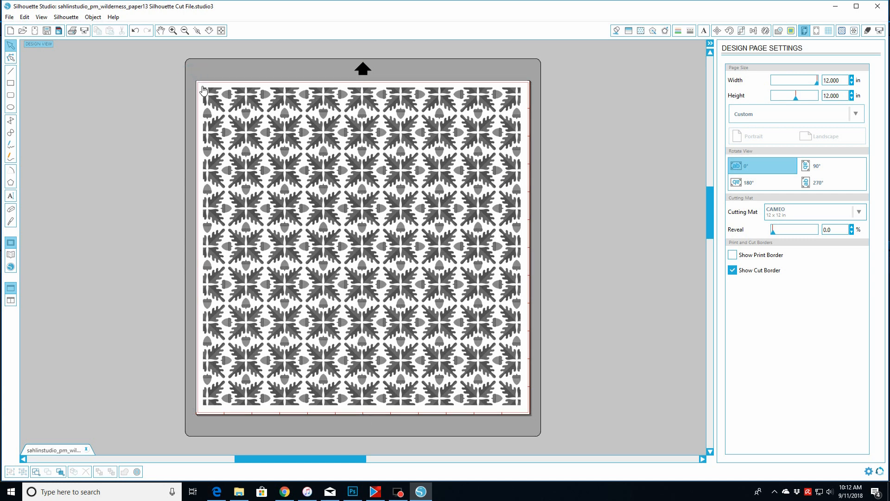
left_click(205, 89)
left_click_drag(193, 77, 194, 80)
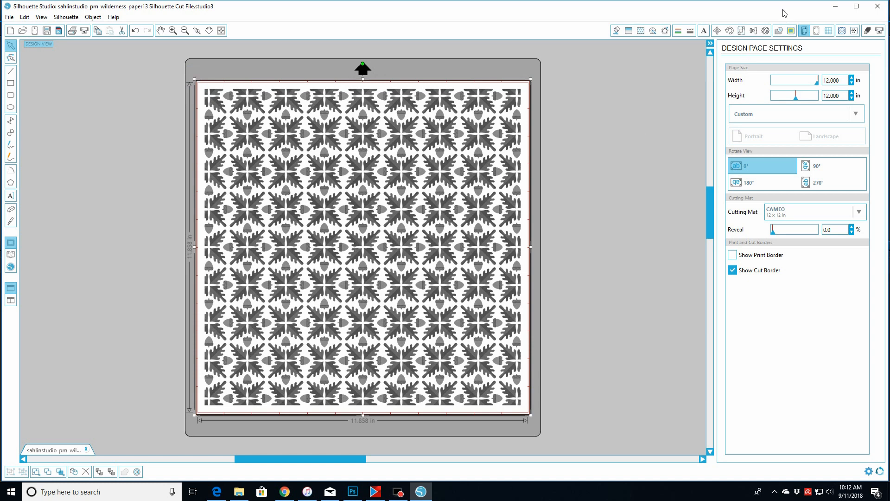
- Open the Trace panel and select a trace area covering the whole pattern image
left_click(791, 31)
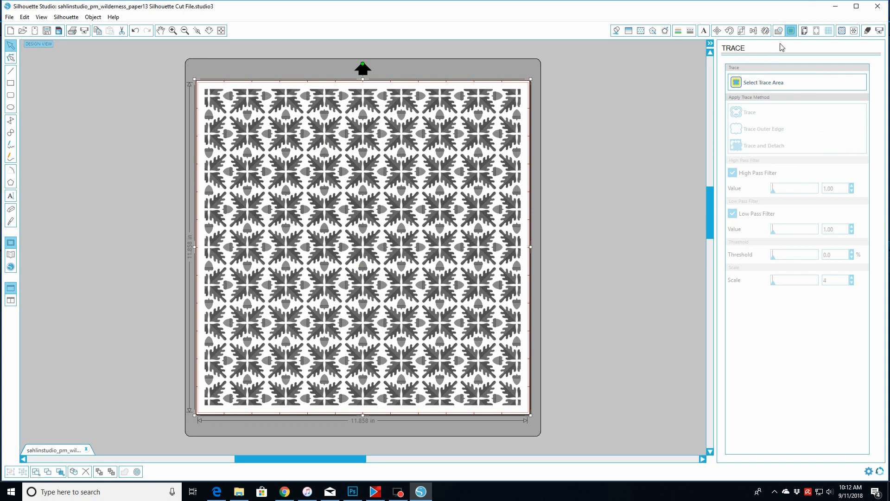
left_click(736, 86)
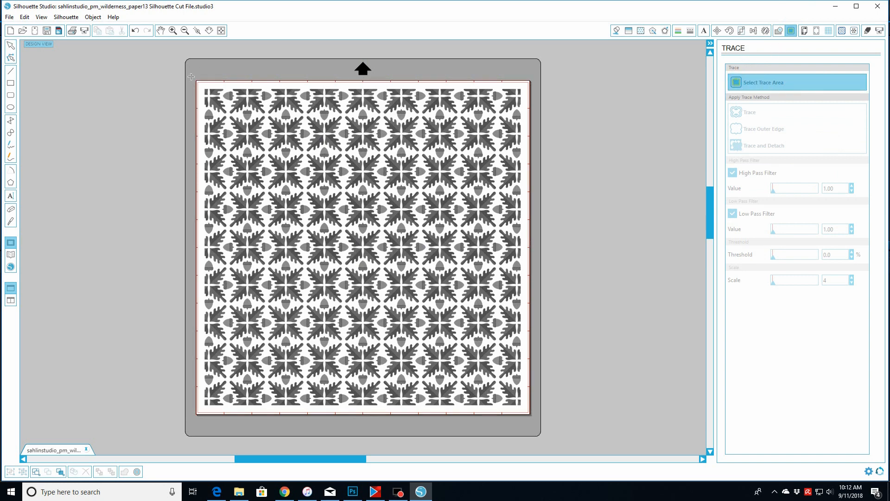
mouse_move(192, 79)
left_mouse_down()
mouse_move(400, 306)
mouse_move(494, 397)
mouse_move(539, 423)
left_mouse_up()
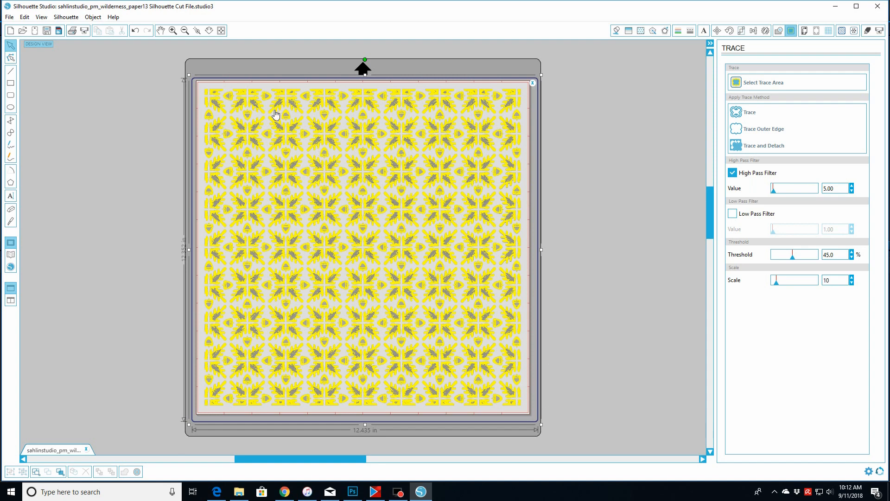
- Trace the selected area with High Pass Filter off and the threshold at about 61.4 %
left_click(732, 175)
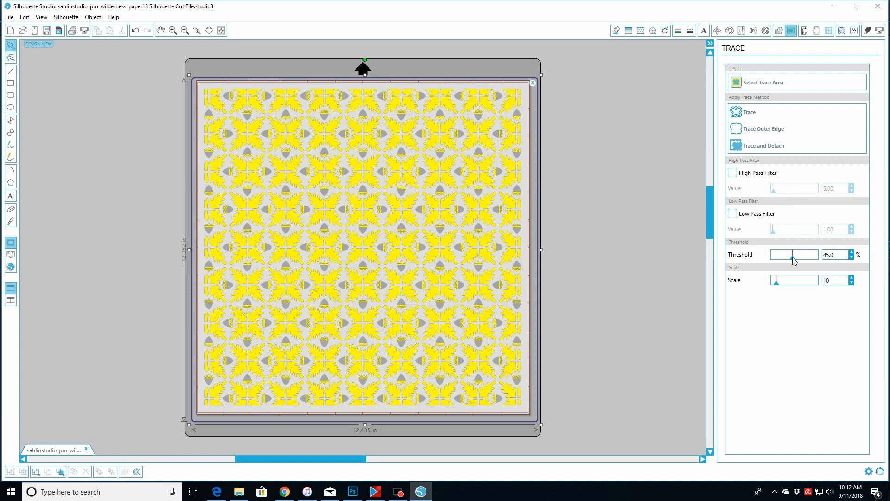
left_click_drag(792, 258, 800, 257)
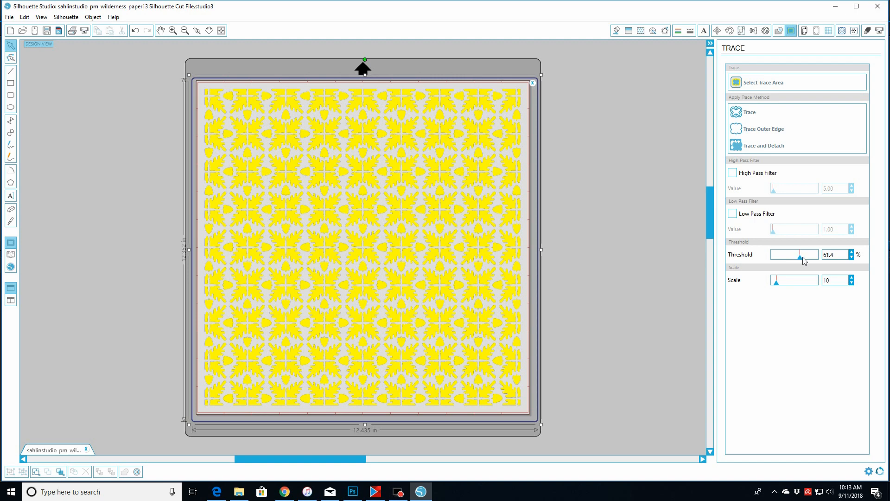
left_click_drag(809, 258, 823, 259)
left_click_drag(817, 259, 810, 260)
left_click_drag(800, 257, 800, 258)
left_click(736, 112)
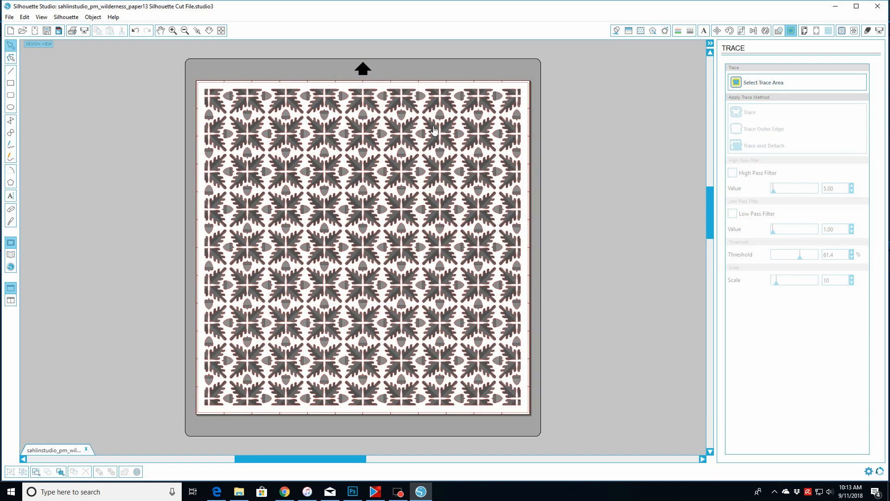
- Move the original pattern image off the mat, away from the traced cut lines
left_click(434, 130)
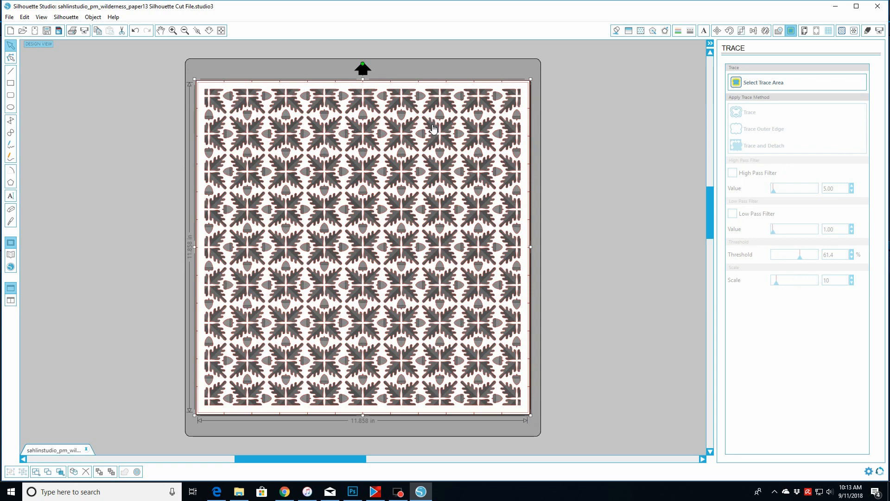
mouse_move(432, 124)
left_mouse_down()
mouse_move(661, 219)
mouse_move(606, 330)
left_mouse_up()
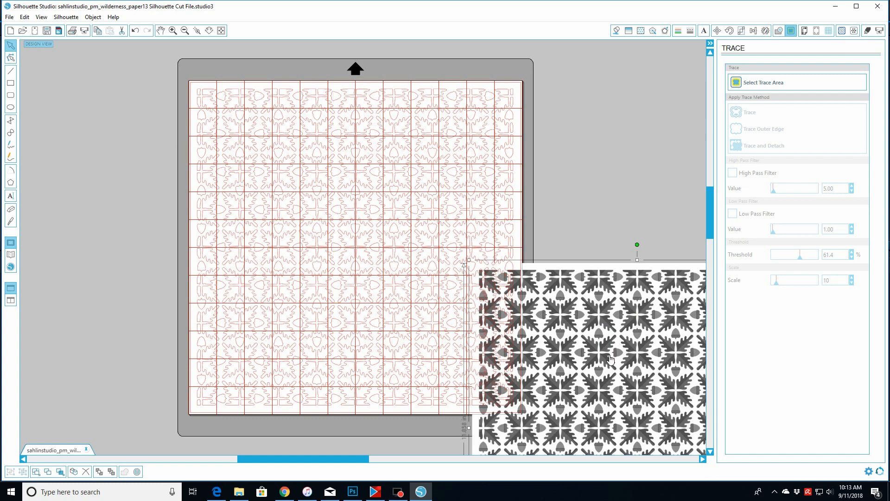
- Open the Send panel, adjust the cut settings, and choose Cardstock as the material type
left_click(880, 31)
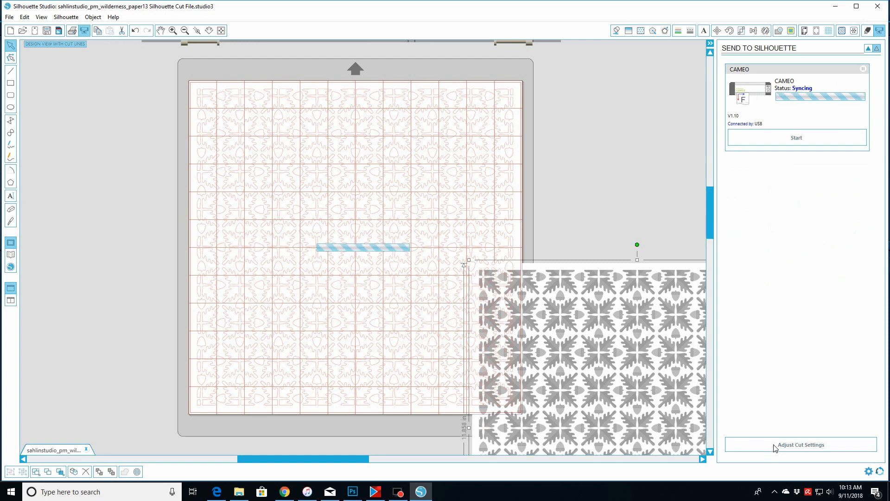
left_click(774, 446)
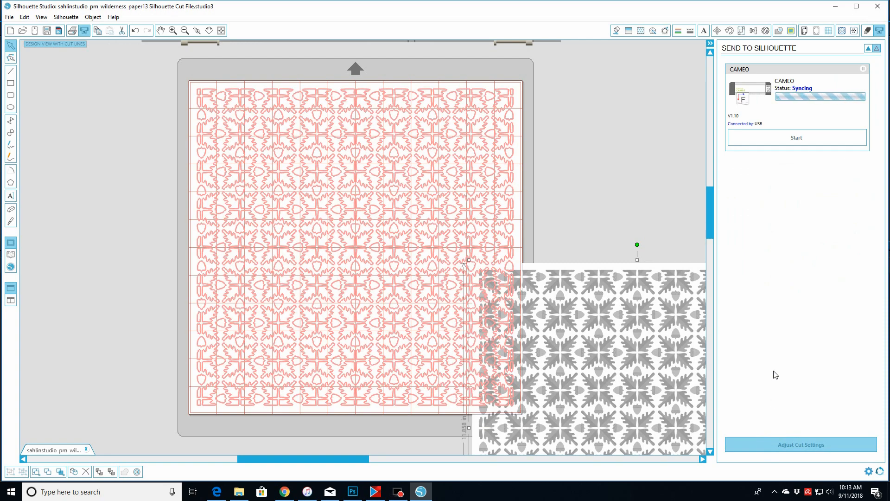
left_click(775, 444)
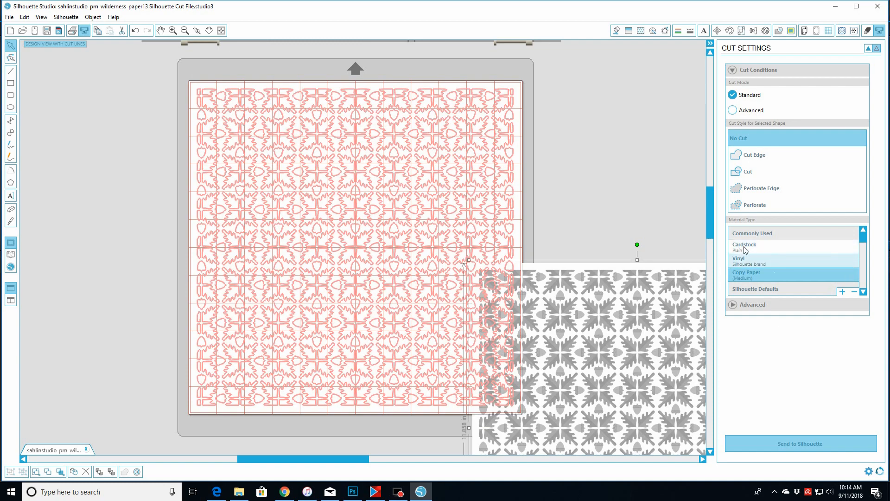
left_click(745, 249)
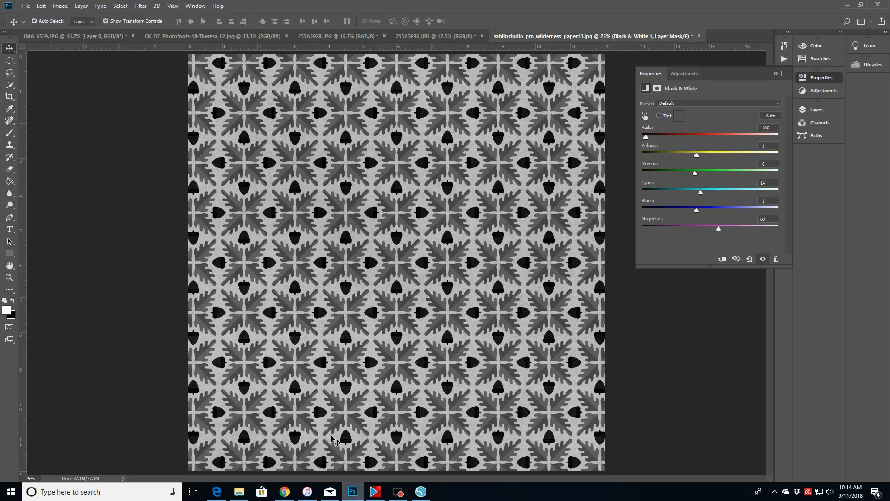
- Switch to Photoshop and open sahlinstudio_9sept18template_PSD from the Monthly Templates sahlinstudio_9sept18template folder
left_click(24, 6)
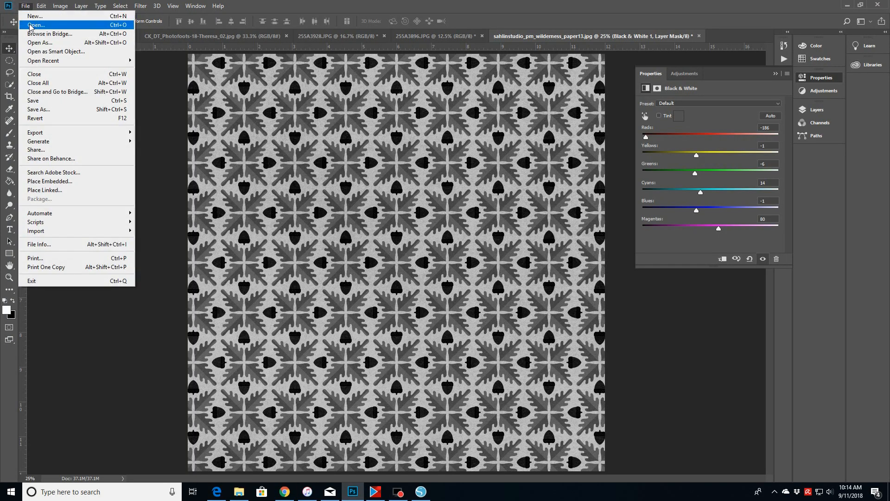
left_click(31, 25)
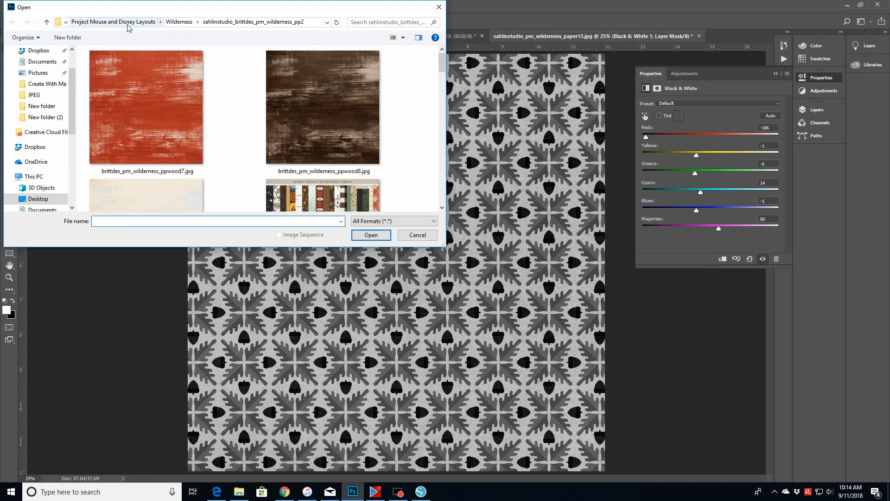
left_click(138, 28)
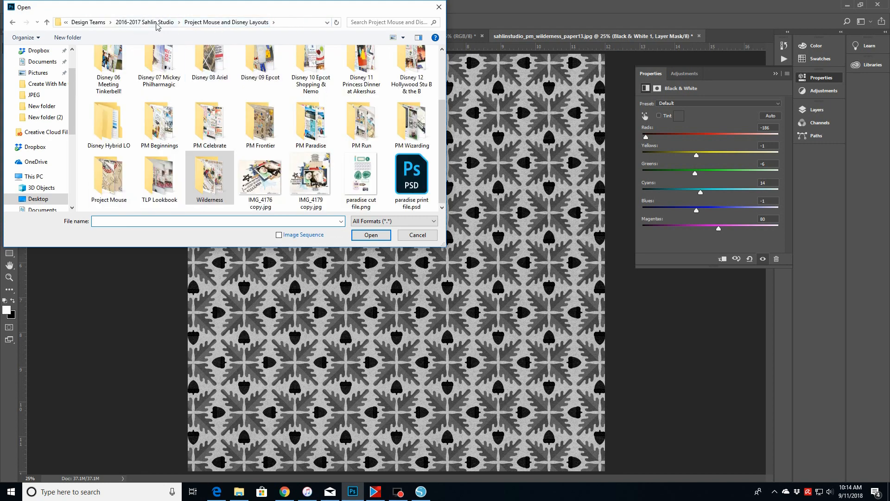
left_click(159, 22)
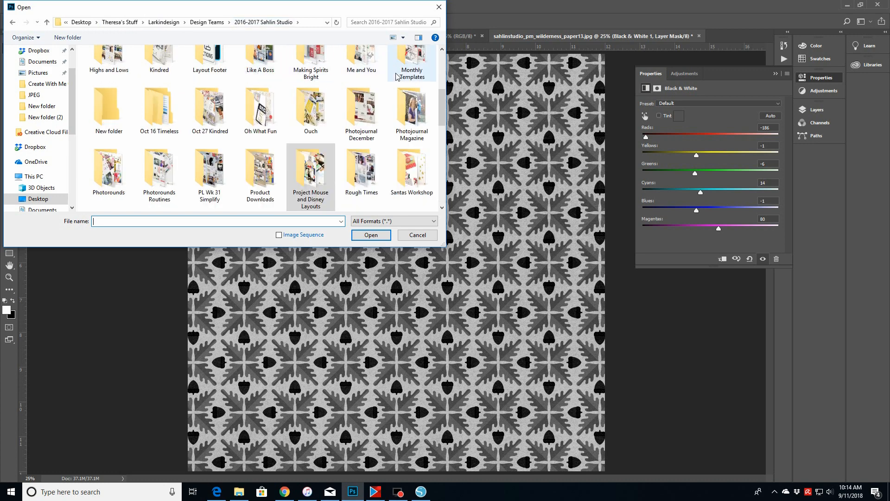
double_click(415, 67)
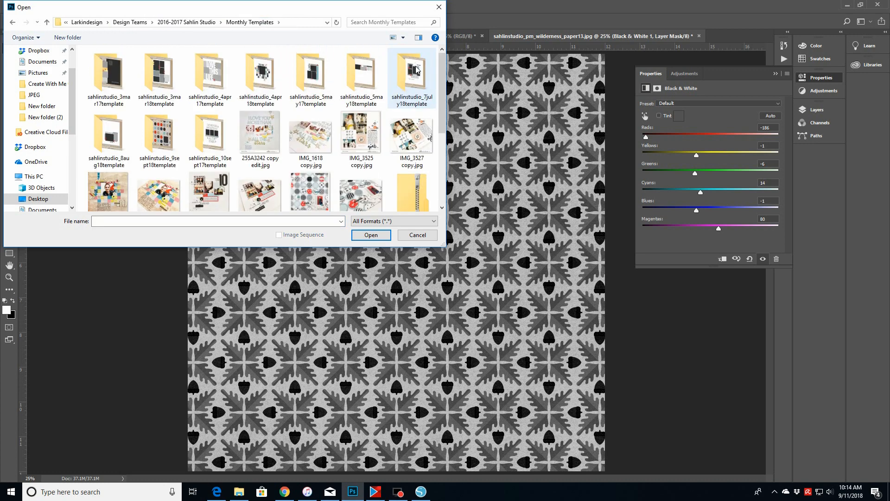
double_click(160, 142)
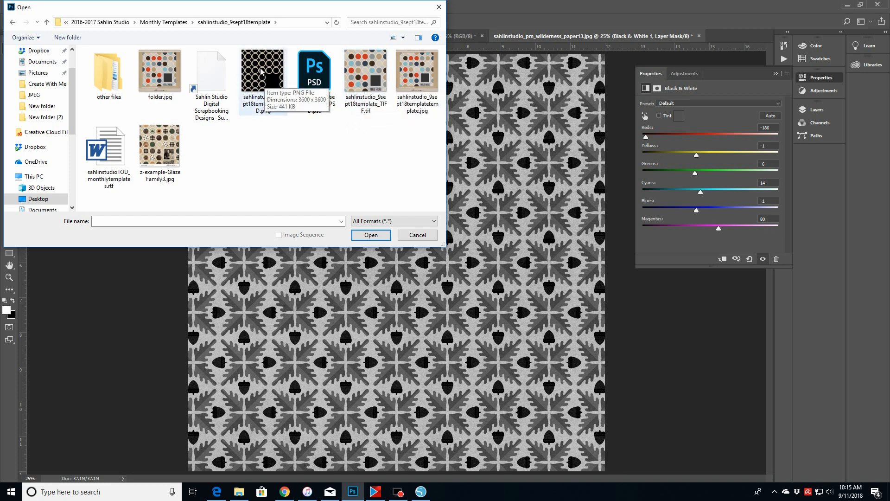
double_click(314, 83)
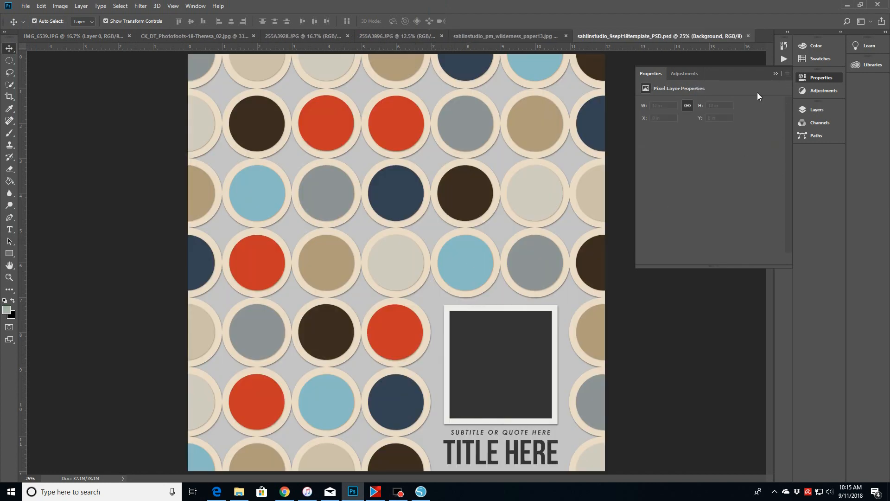
- Open the Layers panel and check which layers the template's circles, photo box and background belong to
left_click(775, 73)
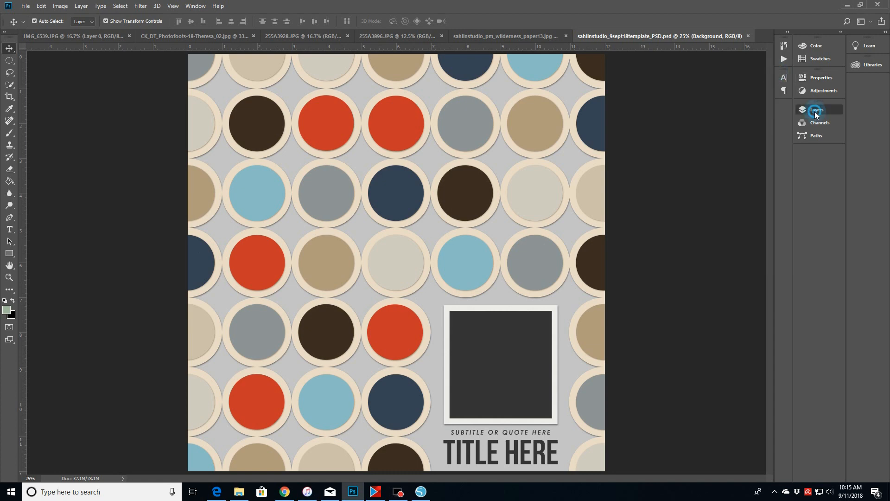
left_click(815, 112)
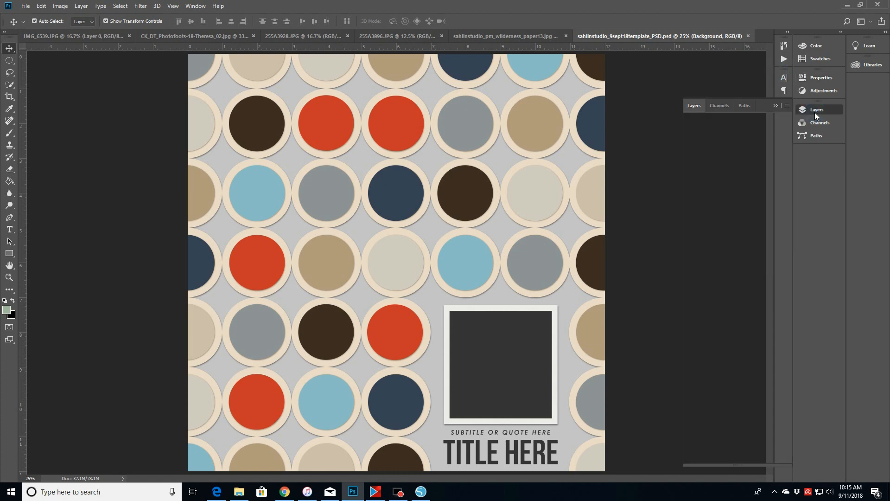
left_click(461, 132)
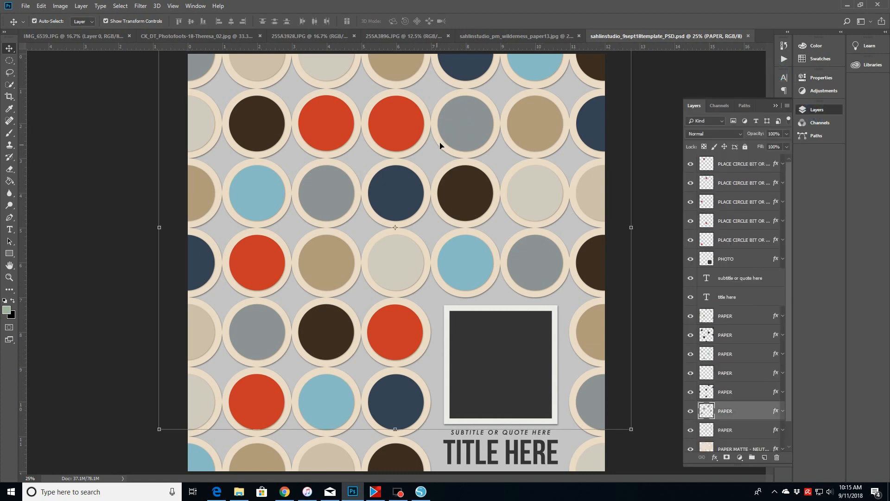
left_click(730, 392)
left_click(389, 342)
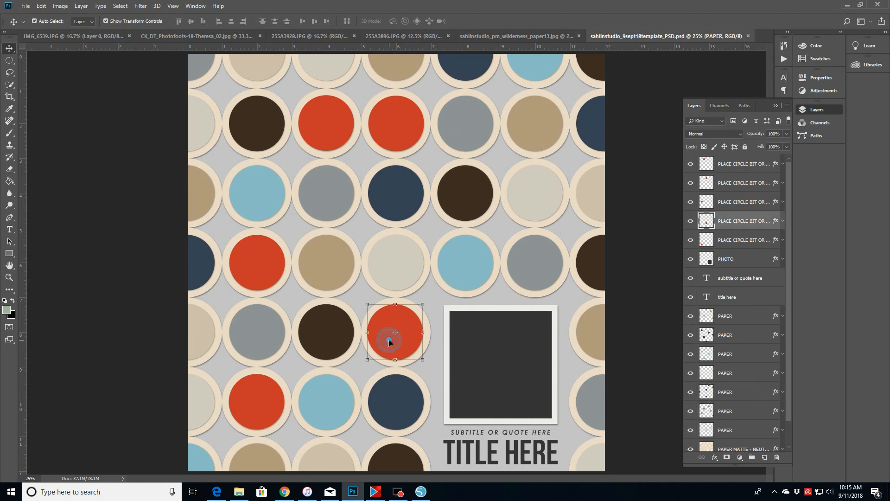
left_click(496, 355)
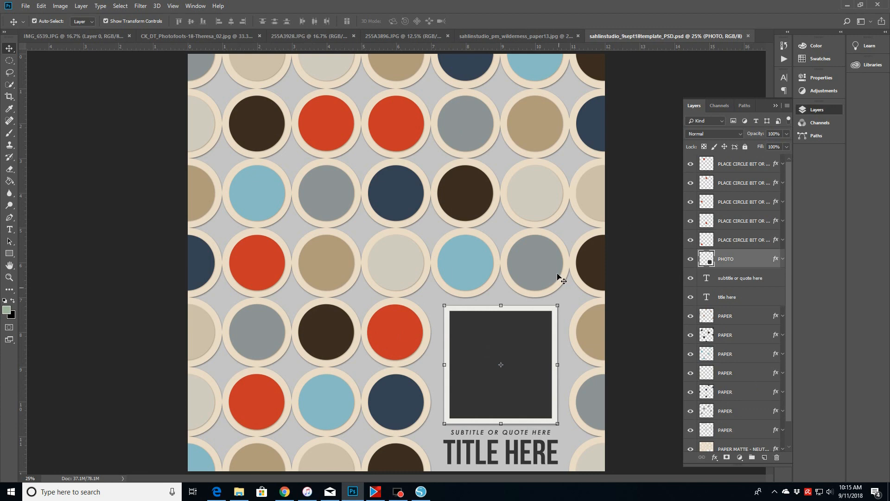
left_click(536, 266)
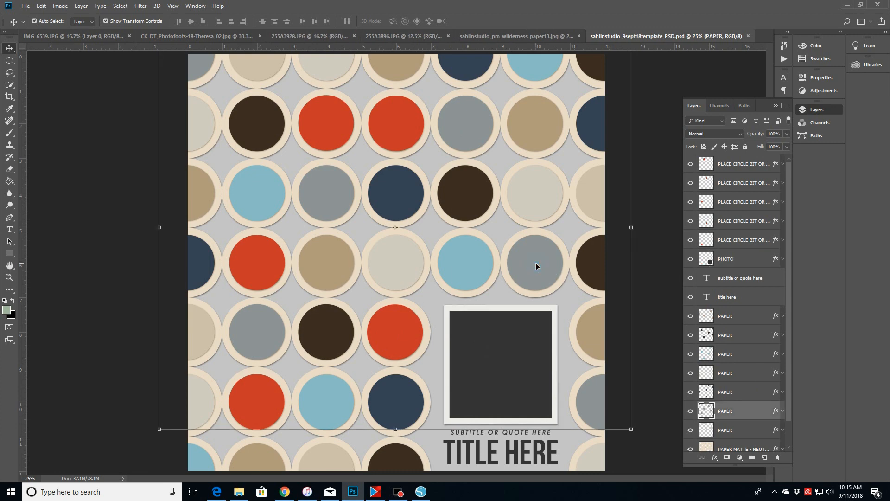
left_click(513, 377)
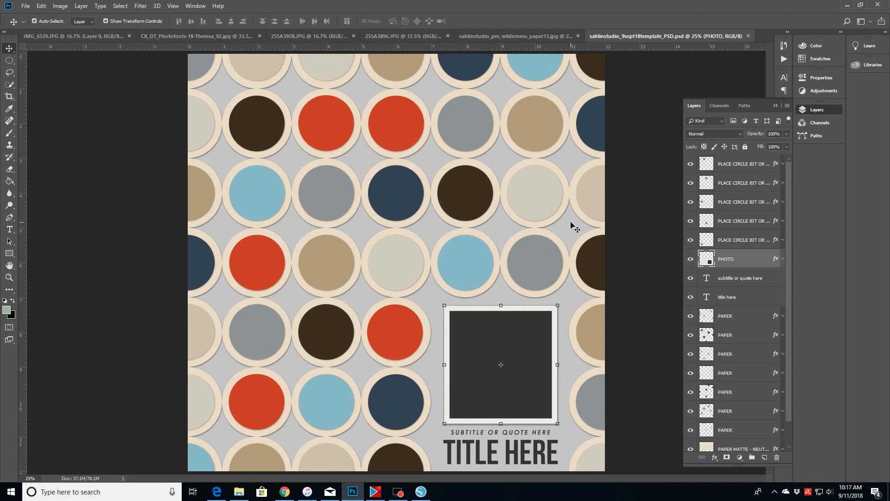
left_click(567, 196)
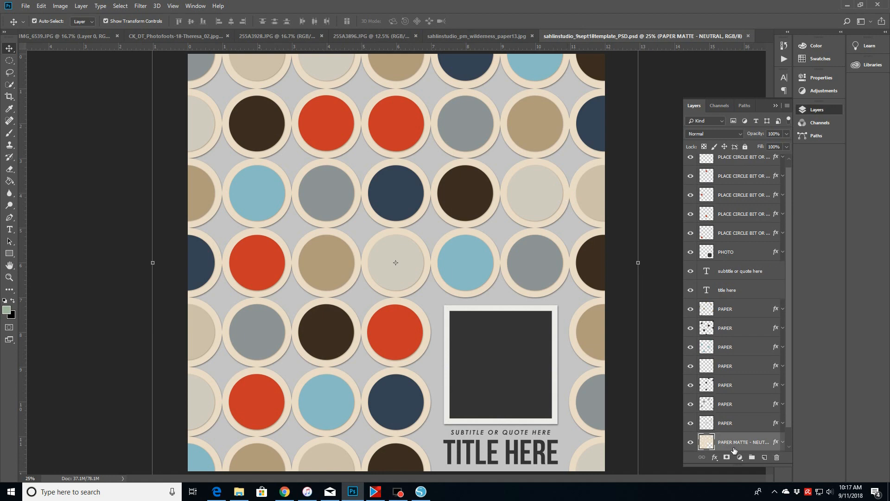
left_click_drag(789, 412, 789, 431)
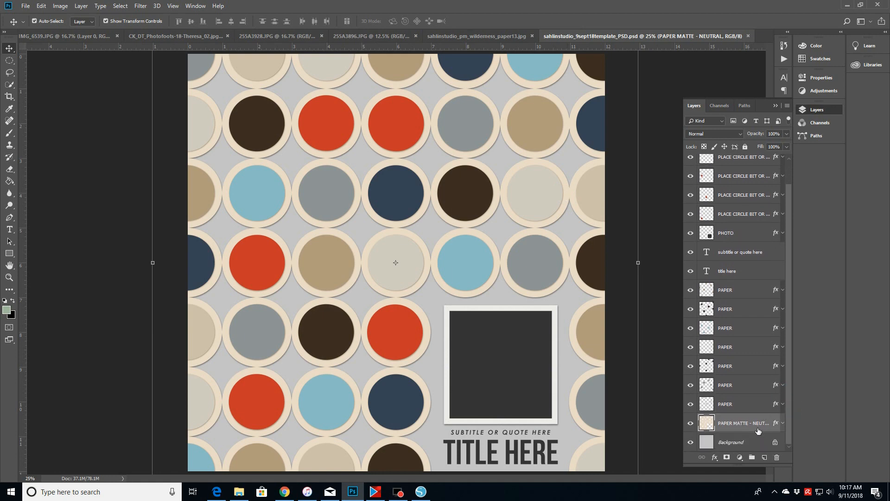
left_click(690, 423)
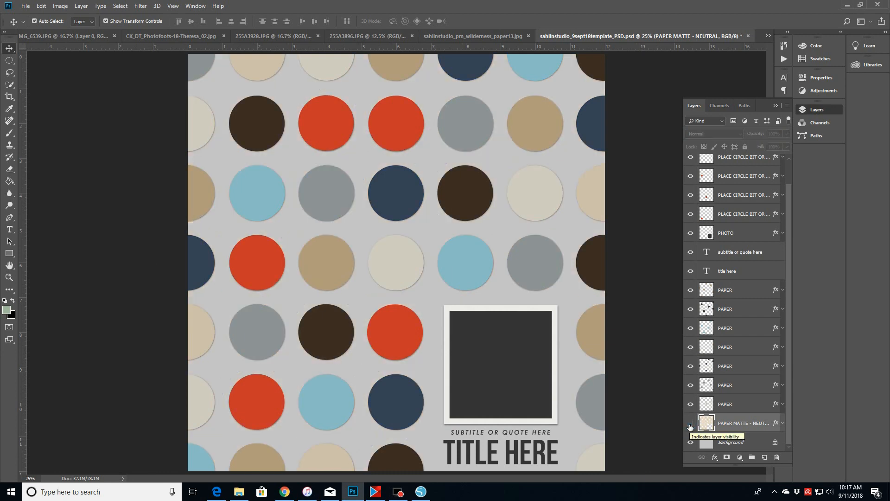
left_click(690, 425)
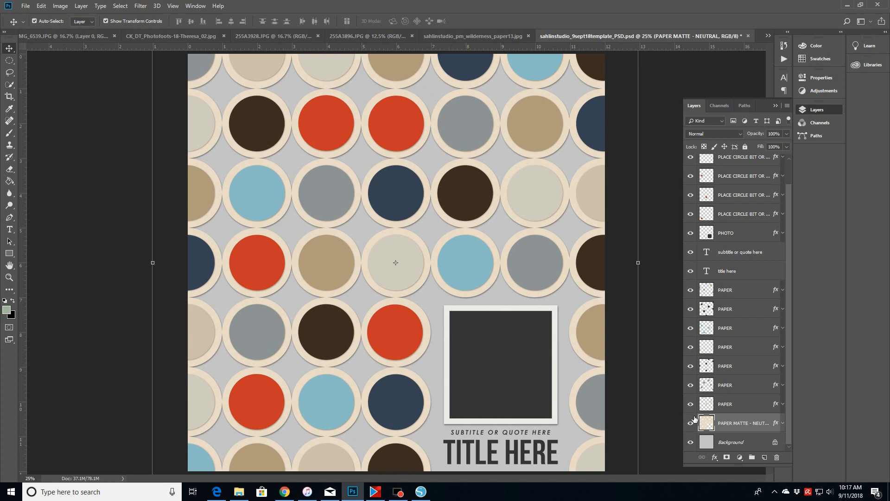
- Hide six of the seven PAPER layers, leaving only the lowest PAPER layer visible
left_click(690, 385)
left_click(690, 367)
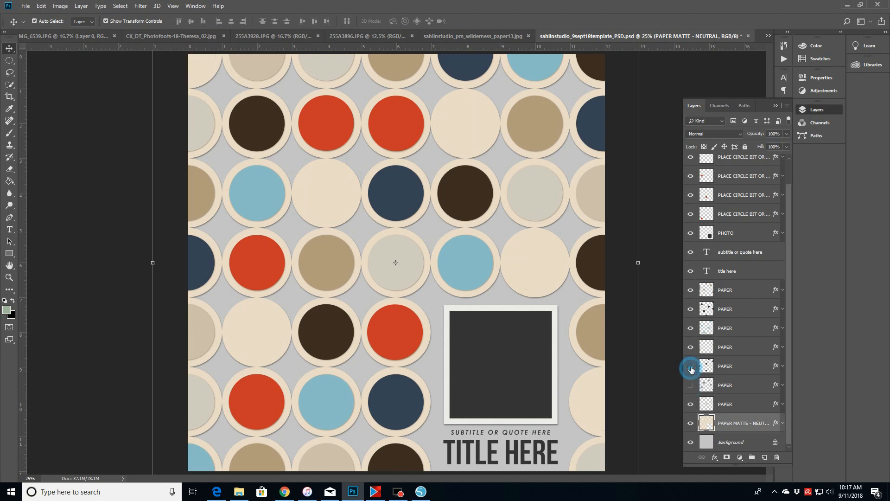
left_click(690, 347)
left_click(690, 328)
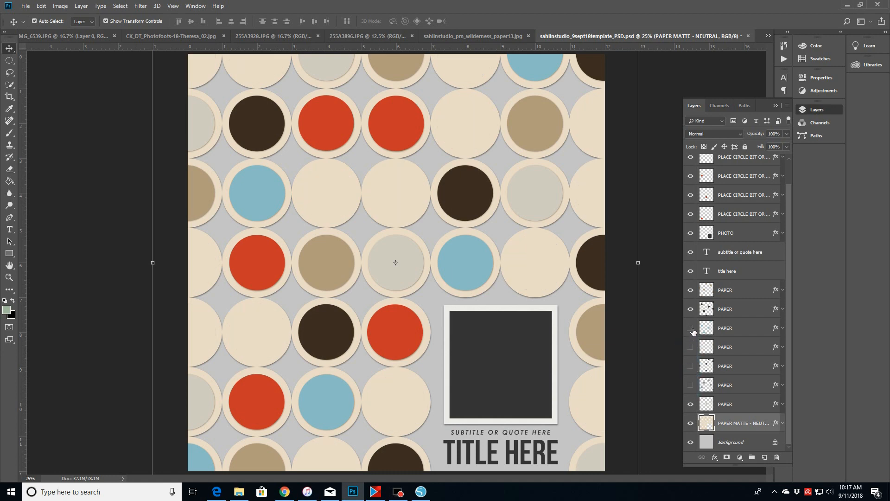
left_click(690, 309)
left_click(690, 290)
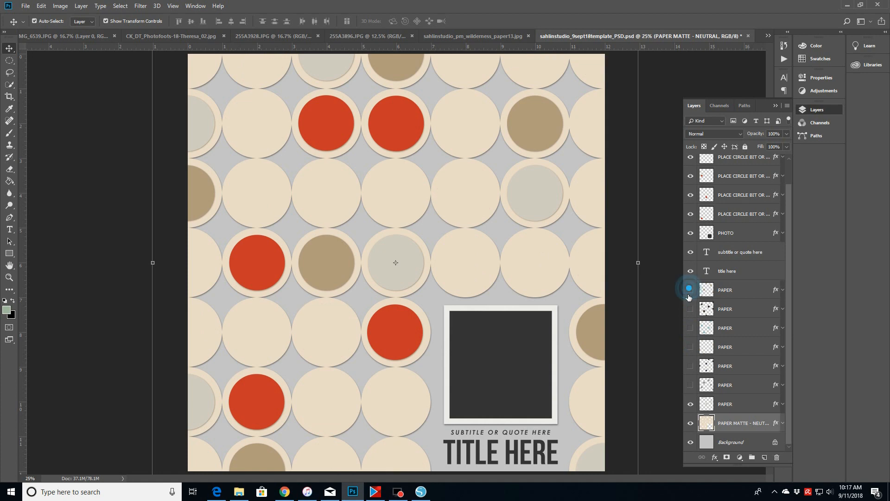
- Hide the title and subtitle text layers, the PHOTO layer and all PLACE CIRCLE BIT layers
left_click(690, 271)
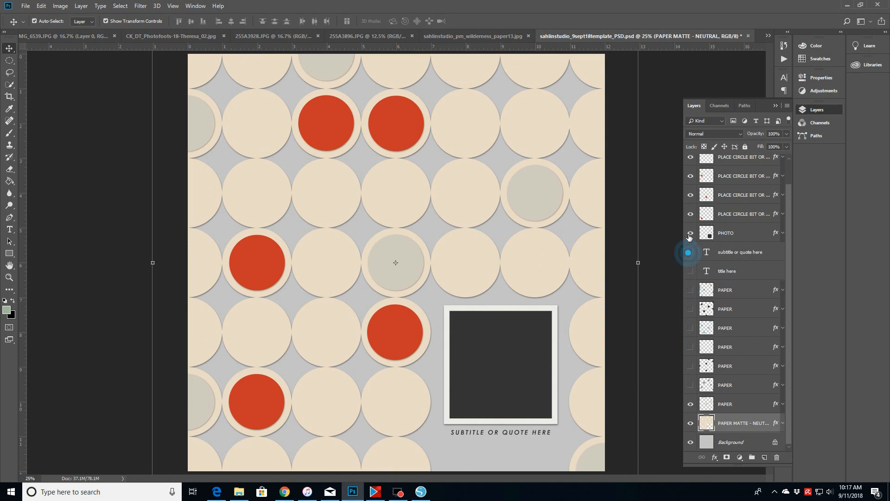
left_click(690, 252)
left_click(690, 233)
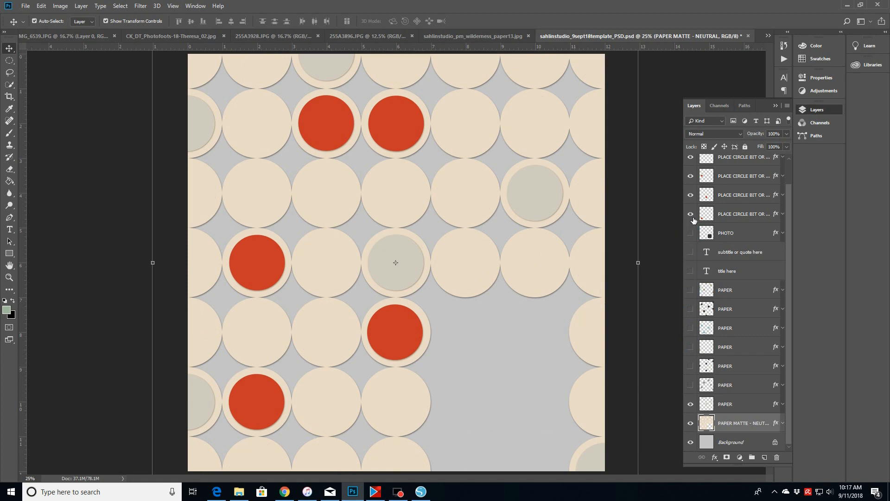
left_click(690, 213)
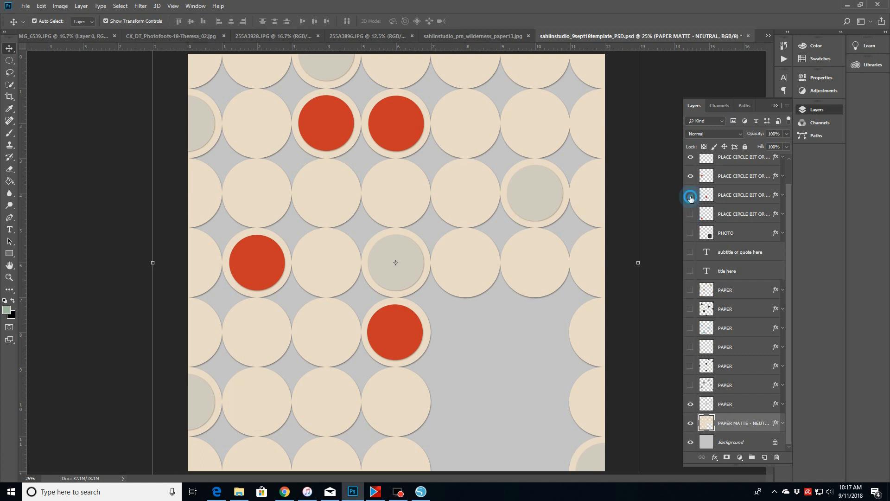
left_click(690, 194)
left_click(691, 176)
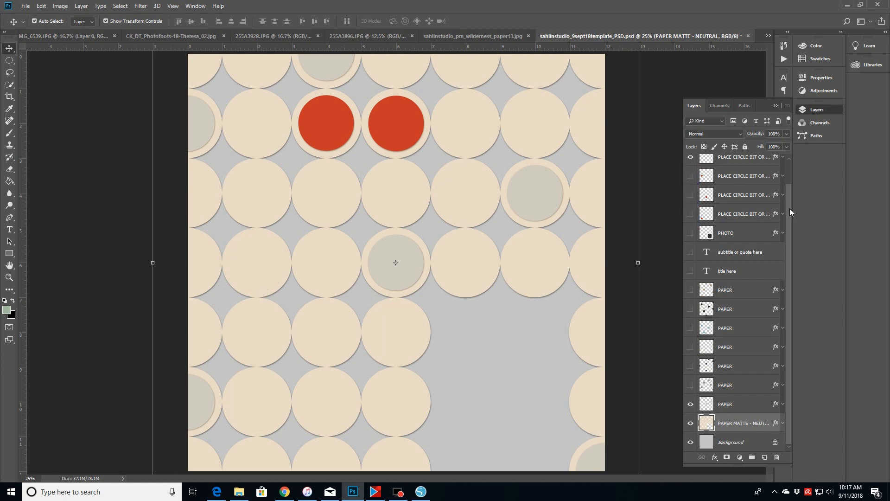
left_click_drag(791, 187, 788, 165)
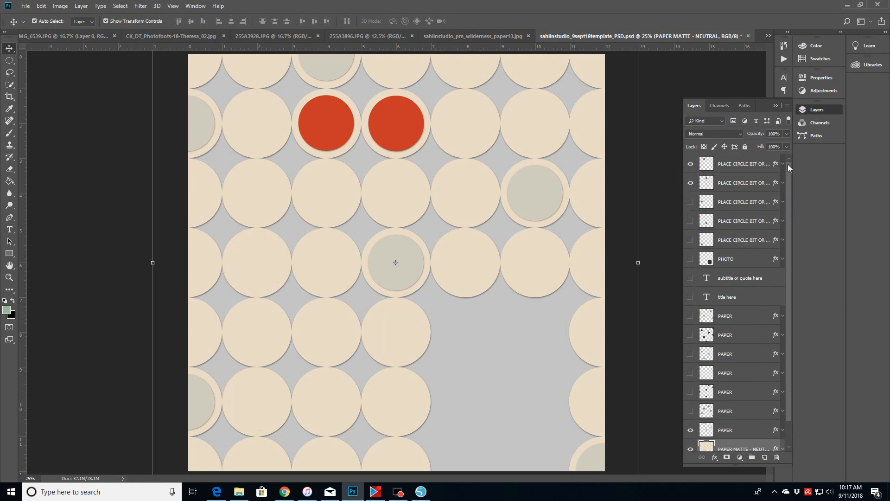
left_click(690, 183)
left_click(690, 165)
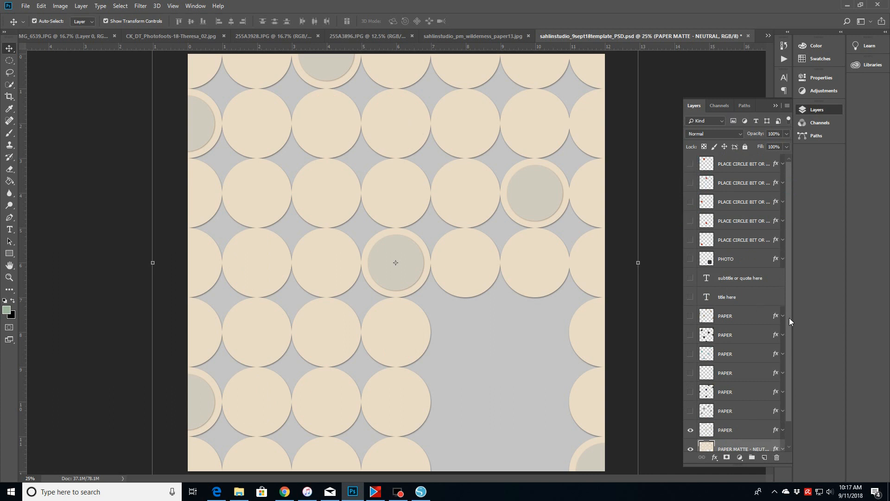
- Hide the Background layer so only the remaining paper and matte circles show
left_click_drag(789, 318, 793, 387)
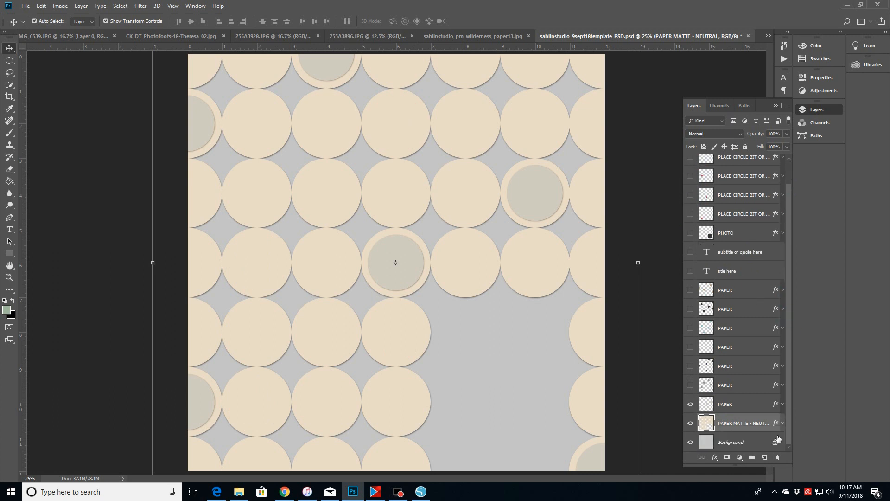
left_click(690, 443)
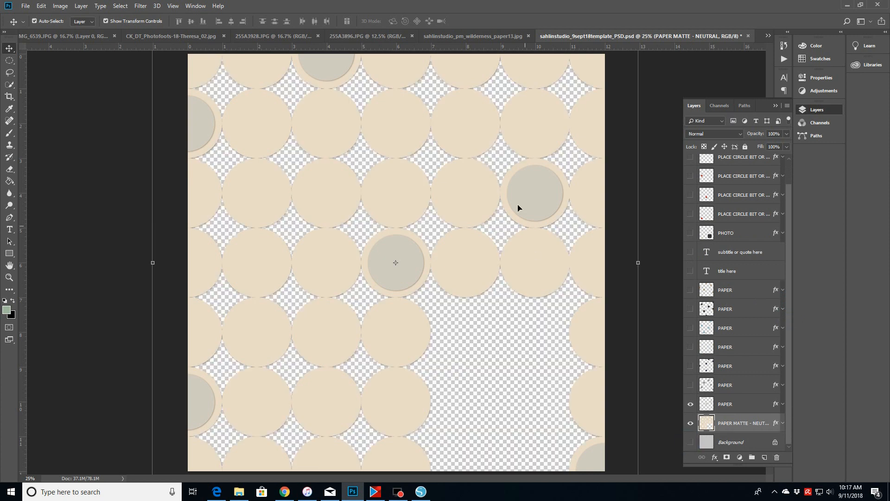
- Select a matte circle on the canvas and toggle its PAPER layer's visibility to check which layer holds it
left_click(535, 194)
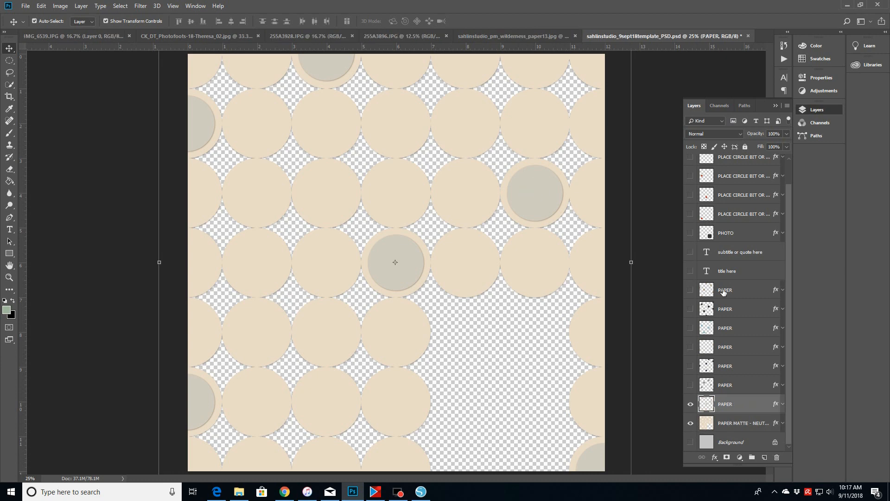
left_click(690, 404)
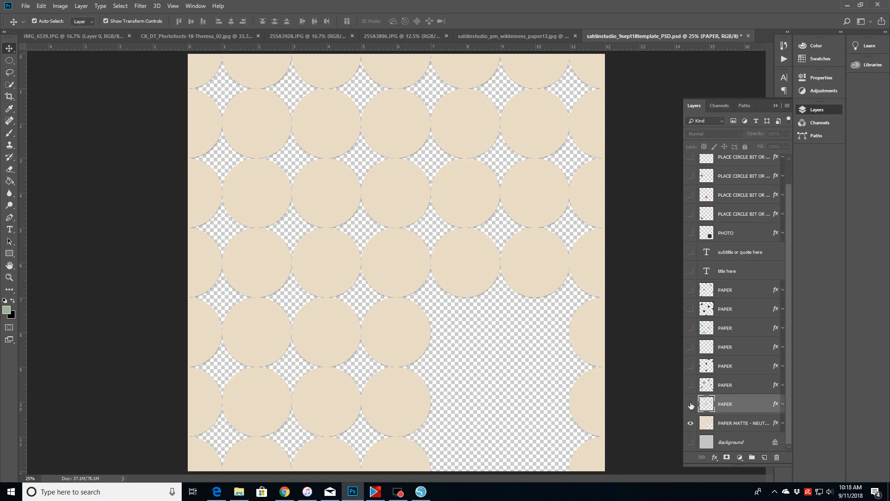
left_click(691, 404)
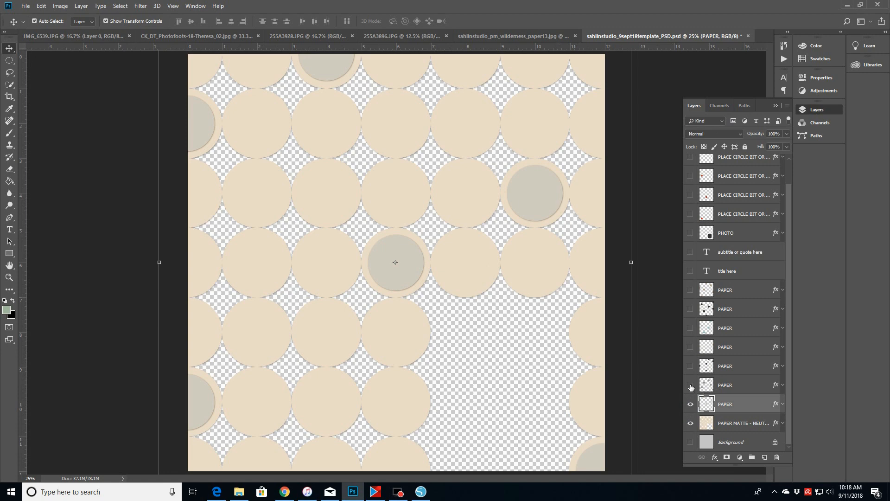
- Show the six hidden PAPER layers again so all paper circles appear
left_click(690, 385)
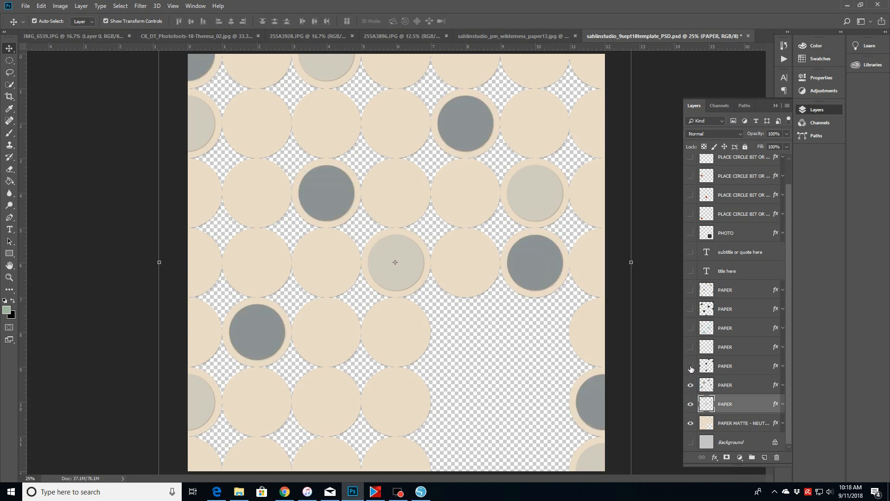
left_click(690, 366)
left_click(690, 346)
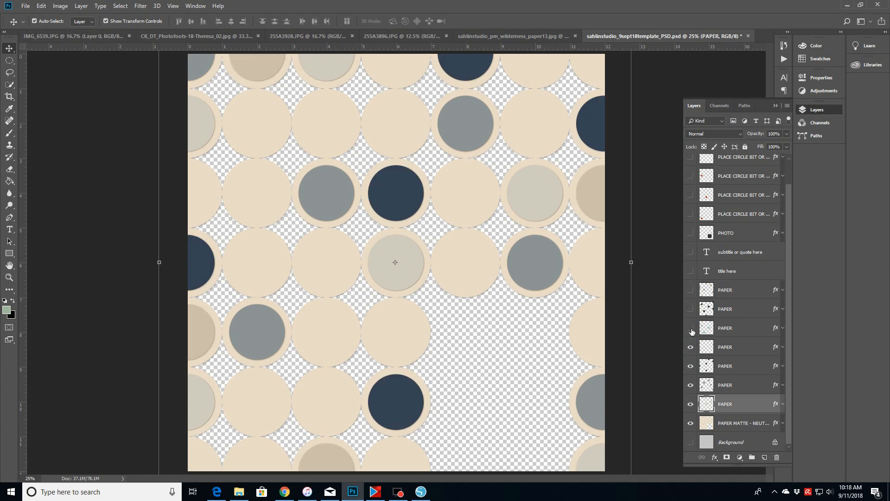
left_click(690, 328)
left_click(690, 309)
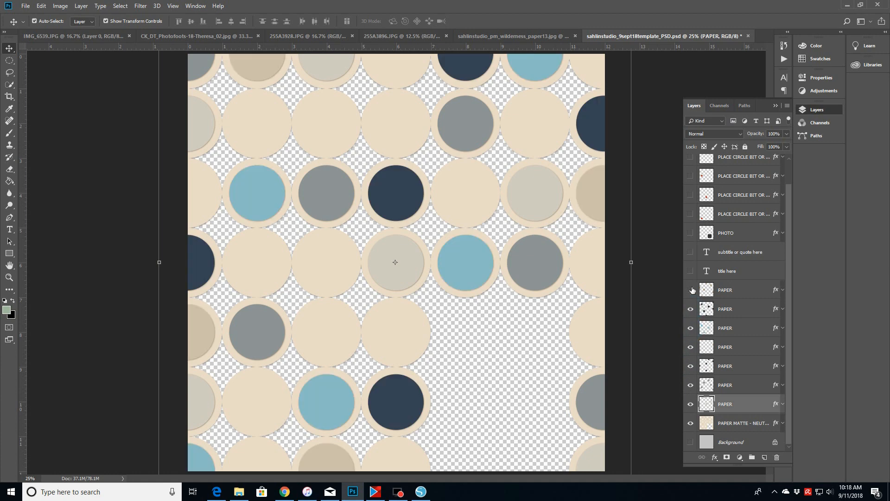
left_click(690, 290)
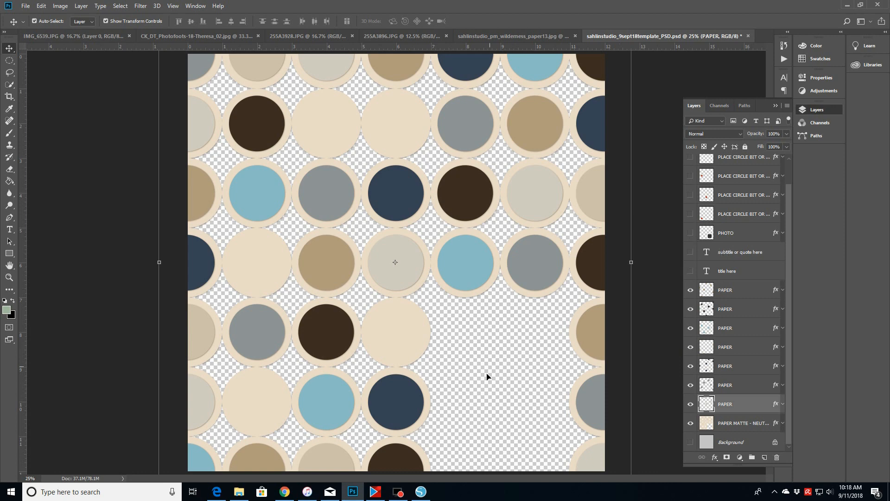
- Show all the PLACE CIRCLE BIT layers so every remaining circle is filled with paper
left_click(690, 213)
left_click(691, 194)
left_click(690, 176)
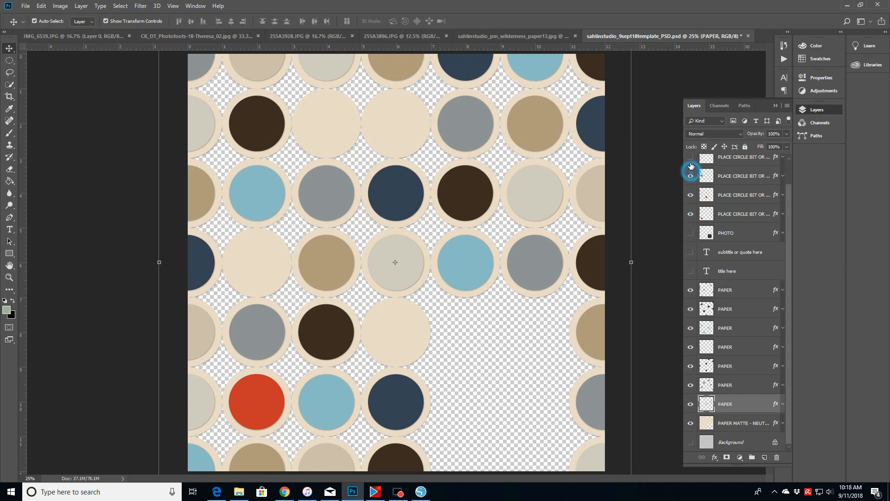
left_click(690, 157)
left_click_drag(789, 241, 789, 197)
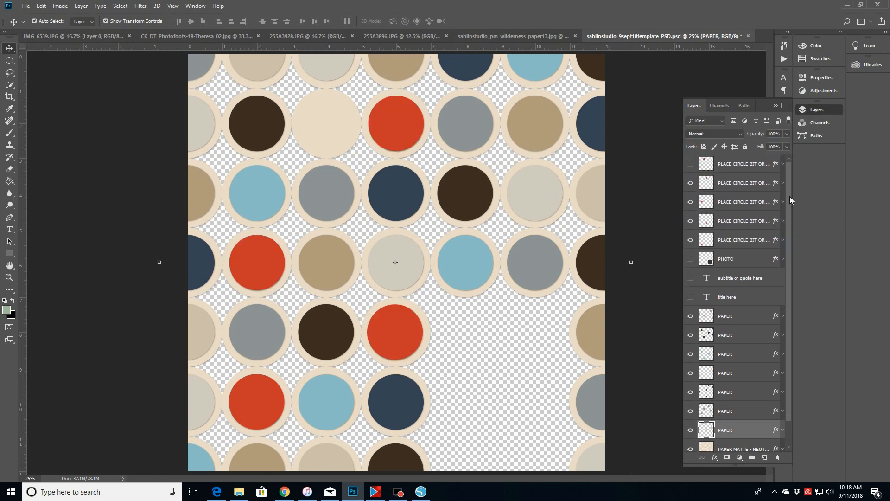
left_click(691, 170)
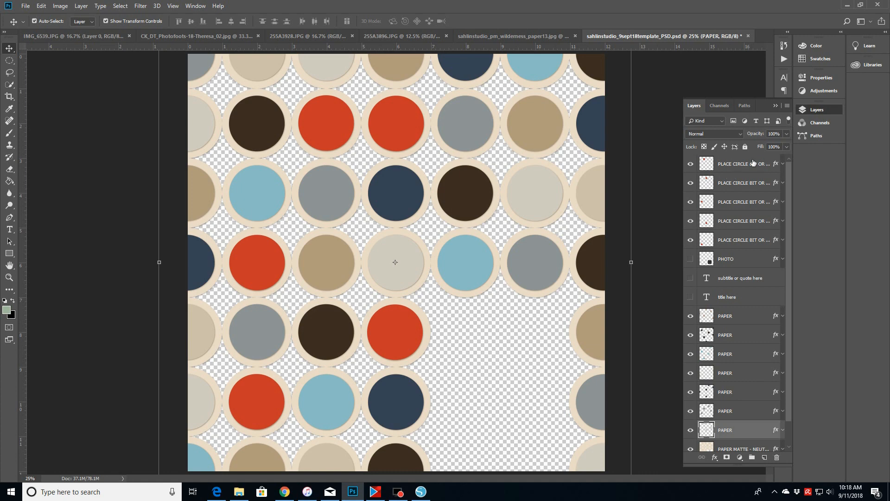
- Add a new empty layer directly above the Background layer
left_click_drag(791, 383, 788, 430)
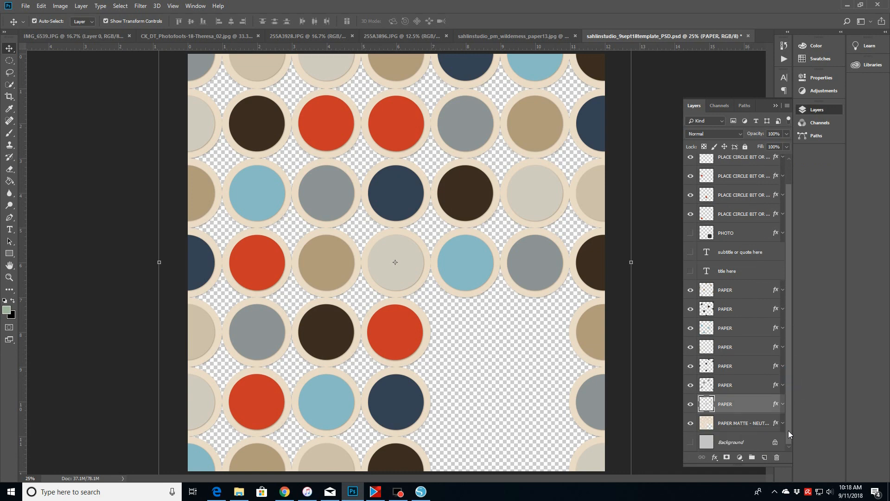
left_click(728, 441)
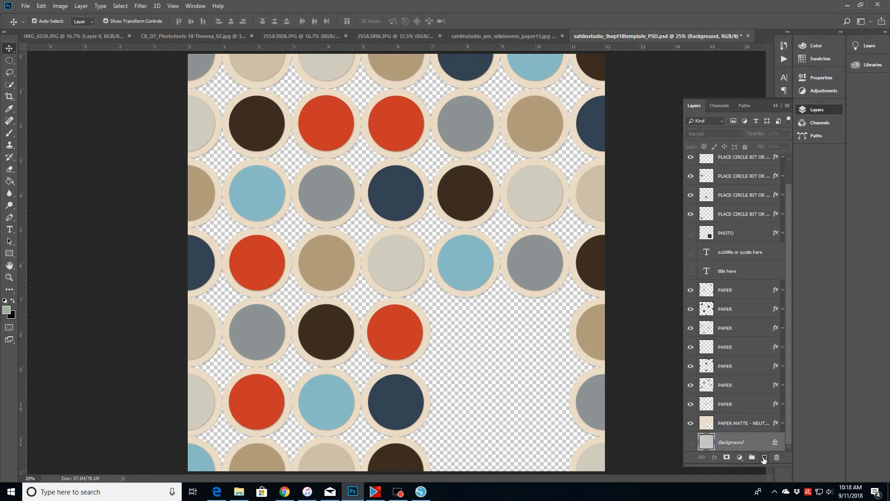
left_click(764, 458)
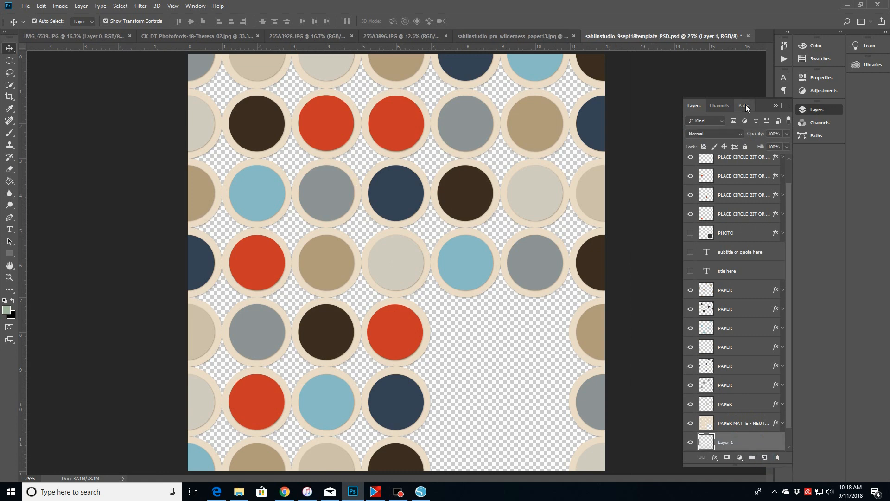
- Fill the new layer's empty area with white using the Paint Bucket tool
left_click(820, 59)
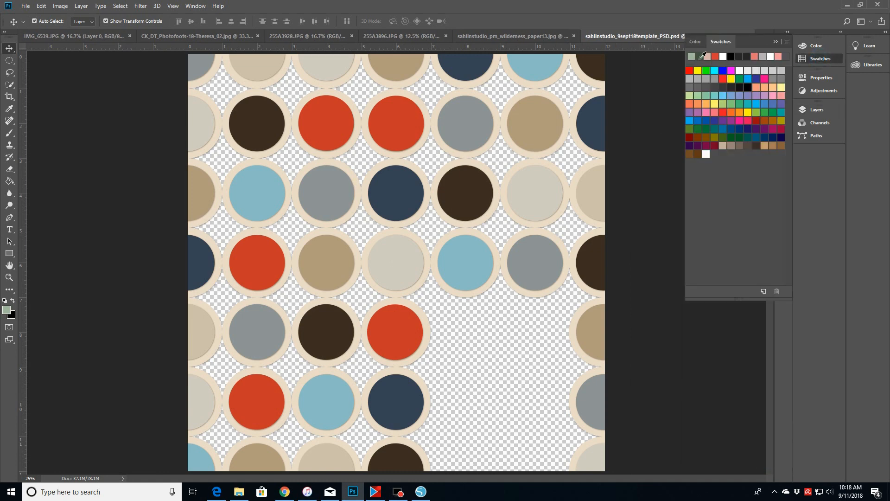
left_click(723, 56)
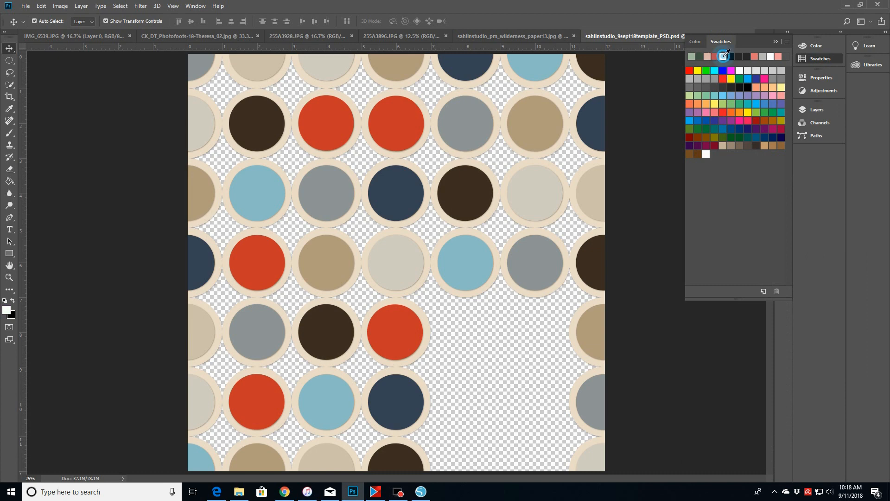
left_click(11, 185)
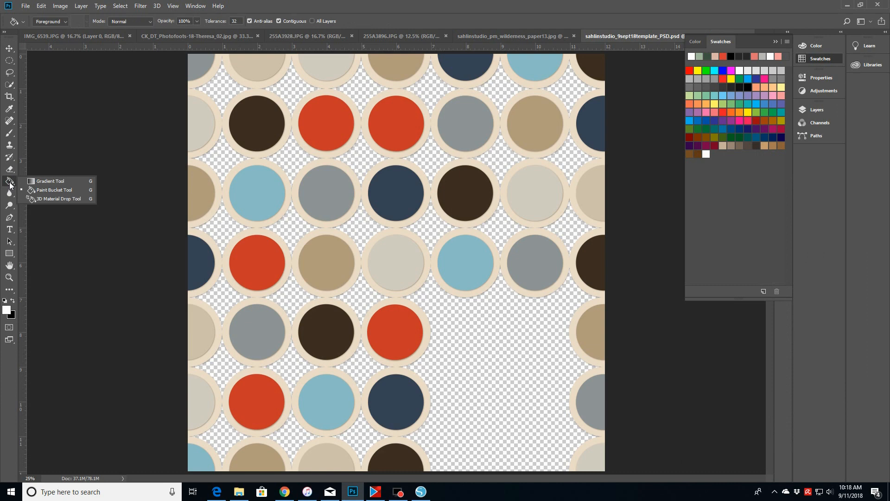
left_click(54, 189)
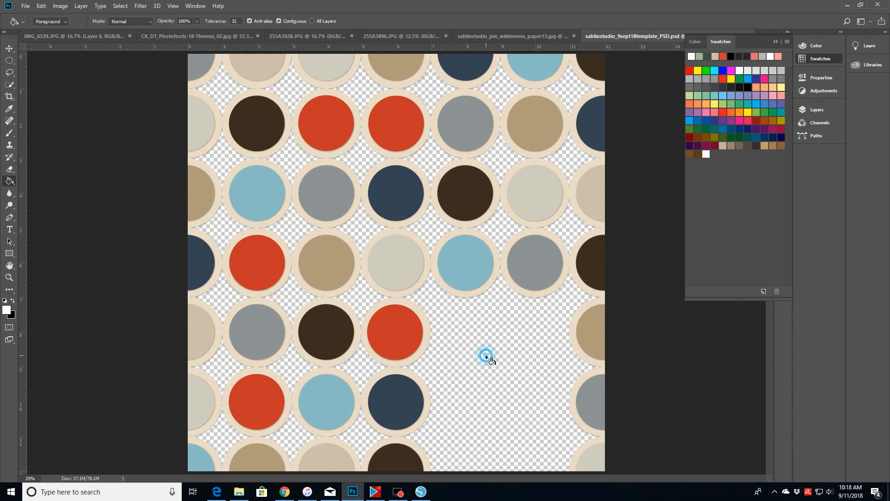
left_click(486, 357)
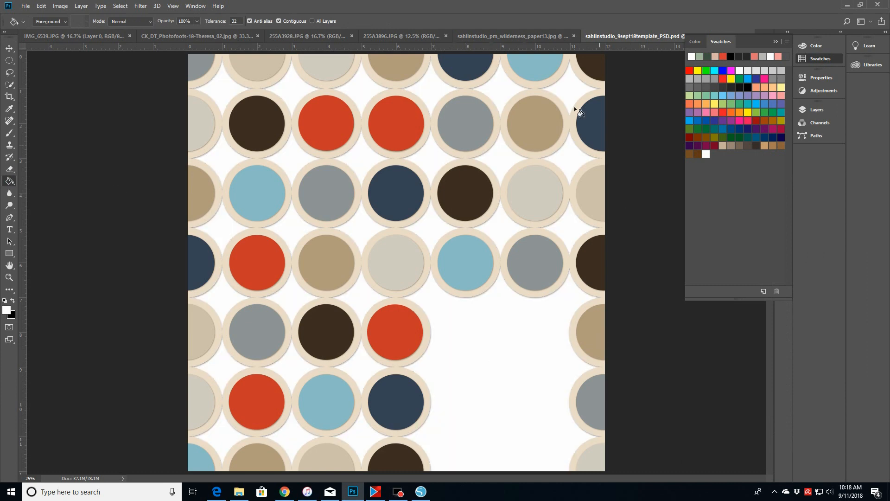
- Flatten the image, discarding the hidden layers
left_click(774, 42)
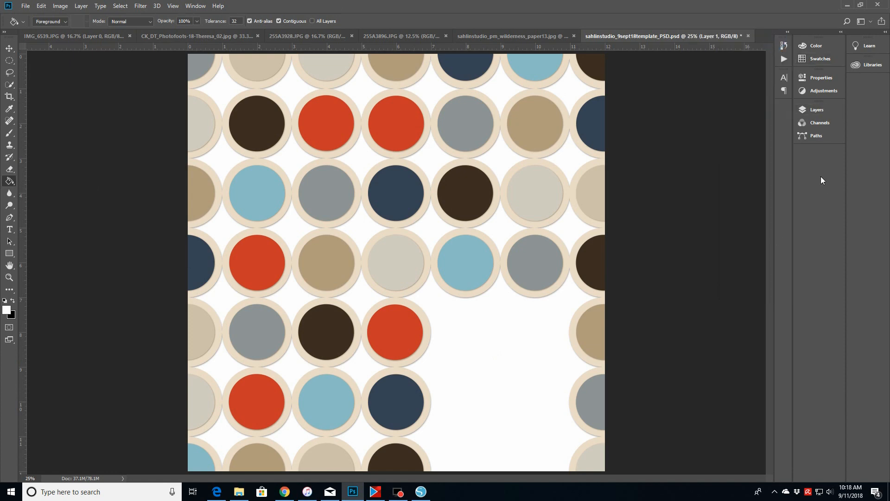
left_click(814, 109)
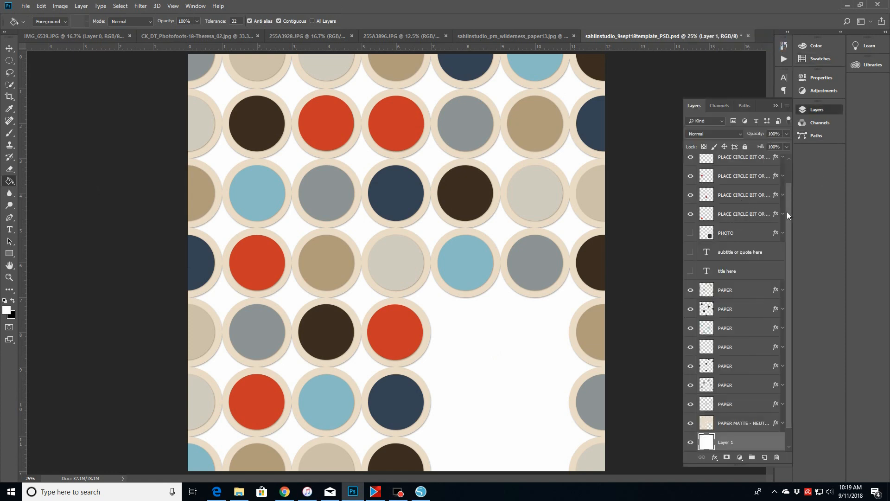
left_click_drag(788, 211, 791, 153)
left_click(729, 166)
right_click(730, 168)
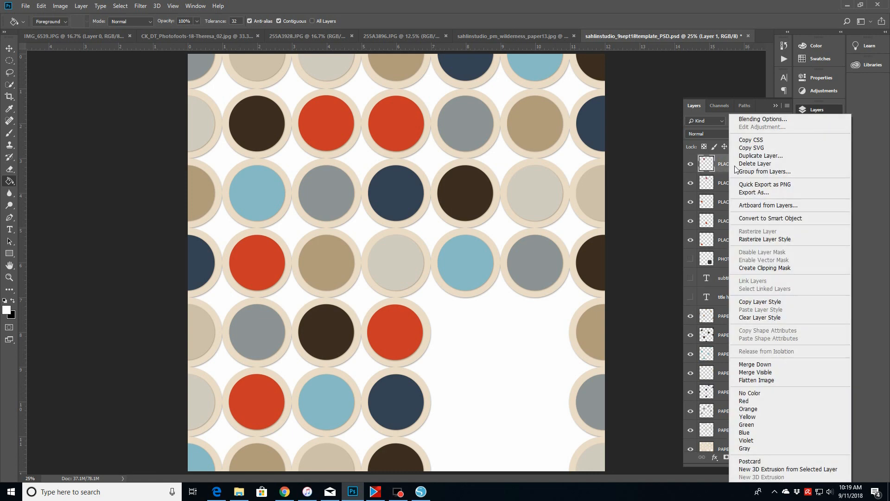
left_click(747, 380)
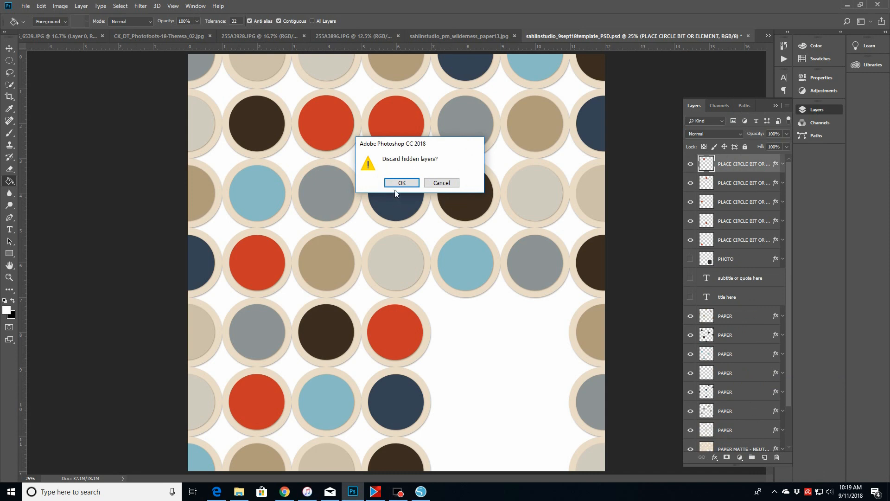
left_click(394, 184)
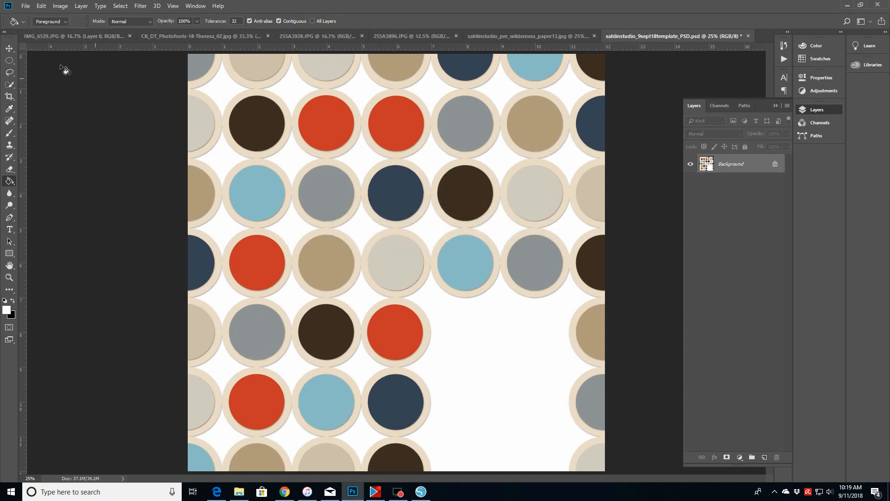
- Add a Black & White adjustment layer over the flattened image
left_click(9, 48)
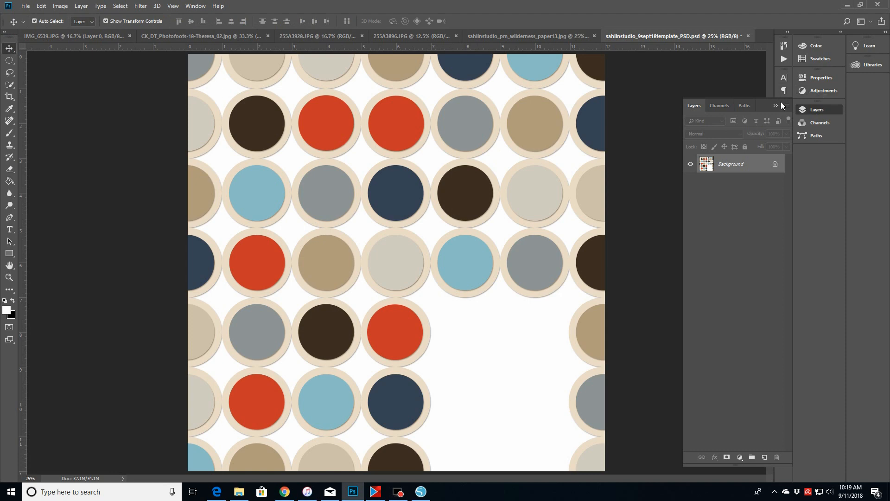
left_click(816, 91)
left_click(739, 108)
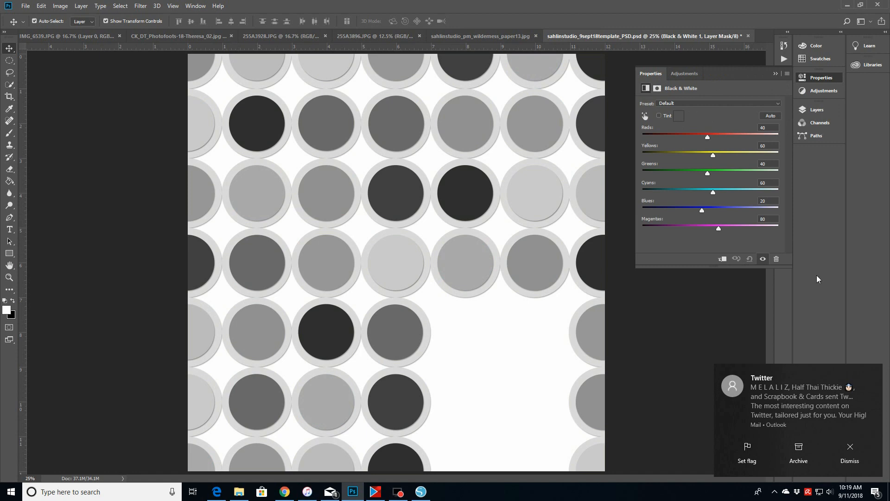
left_click(850, 448)
- Set the Black & White sliders to Reds -163, Yellows -175 and Greens -6
left_click_drag(708, 138, 652, 138)
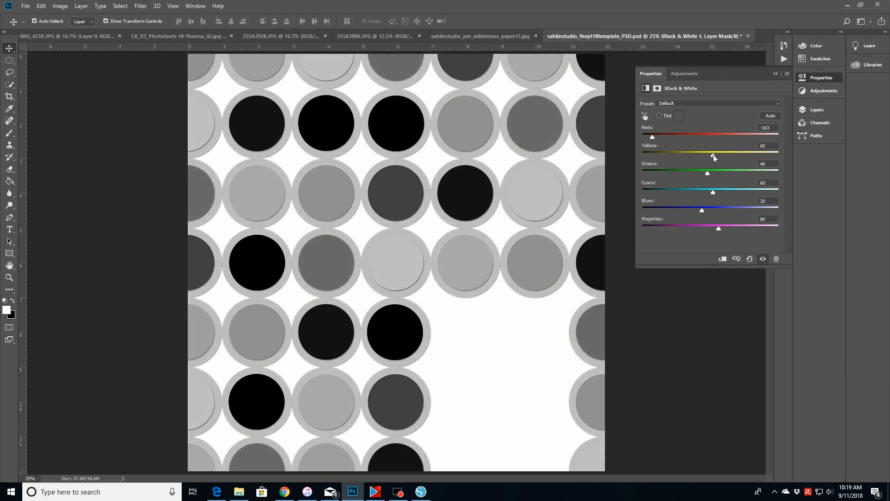
left_click_drag(713, 155, 649, 156)
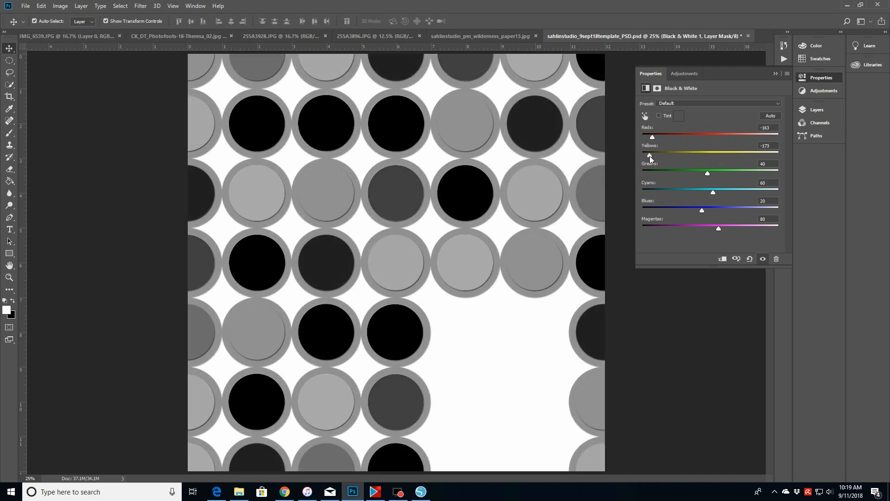
left_click_drag(709, 177, 656, 181)
left_click_drag(656, 172, 695, 171)
- Revert the document to its last saved version
left_click(25, 6)
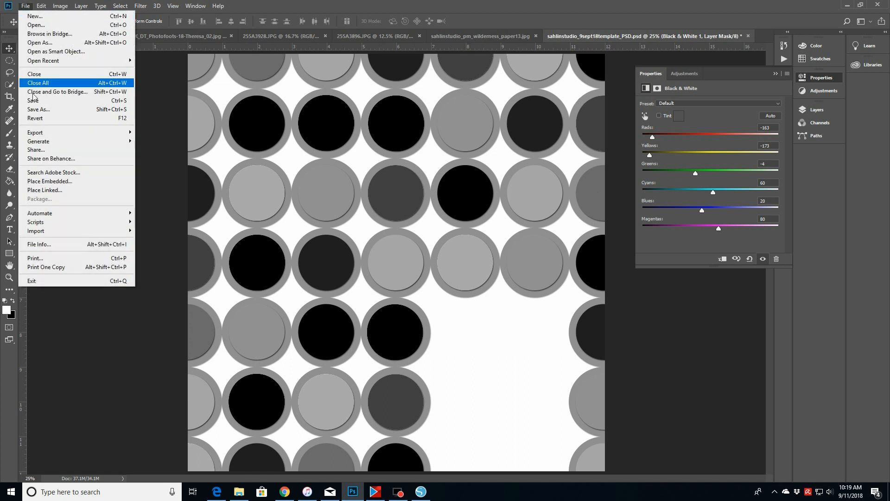
left_click(34, 119)
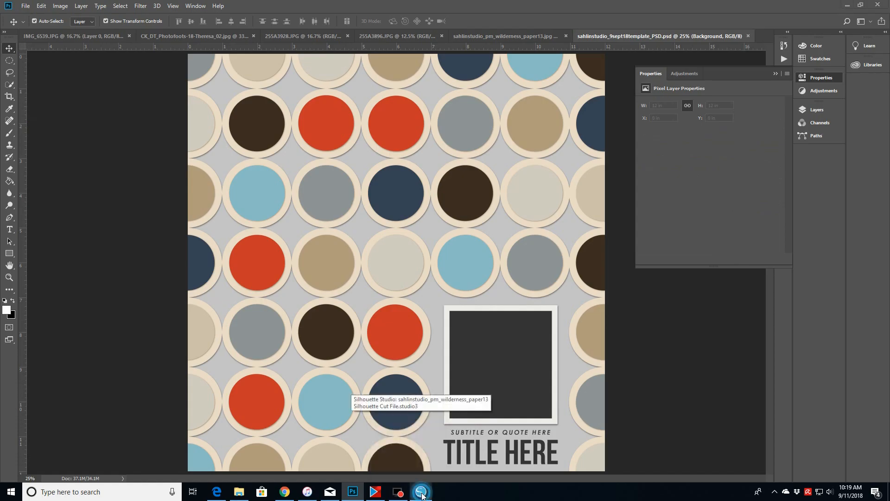
- Switch to Silhouette Studio and open the black-and-white circles image from the sahlinstudio_9sept18template folder
left_click(421, 492)
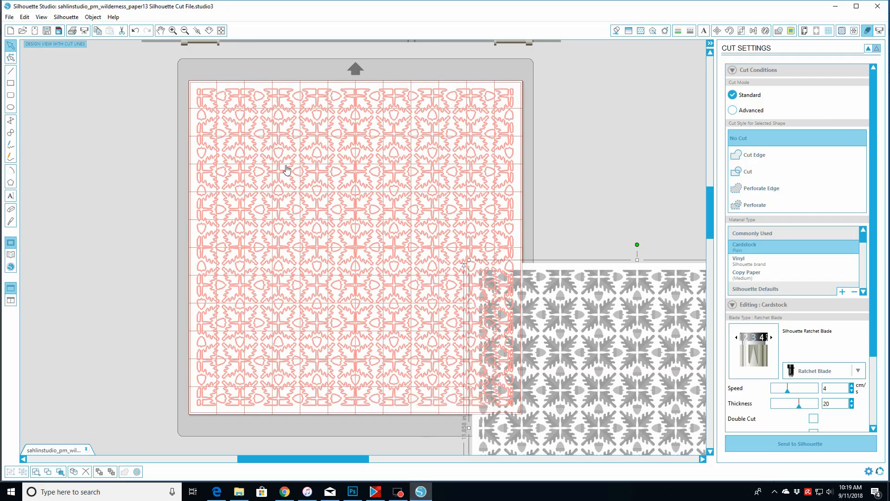
left_click(23, 30)
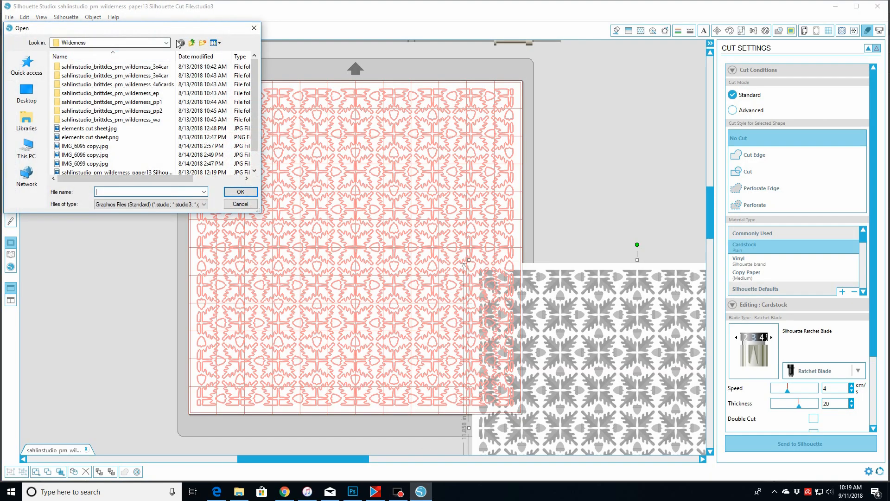
left_click(191, 43)
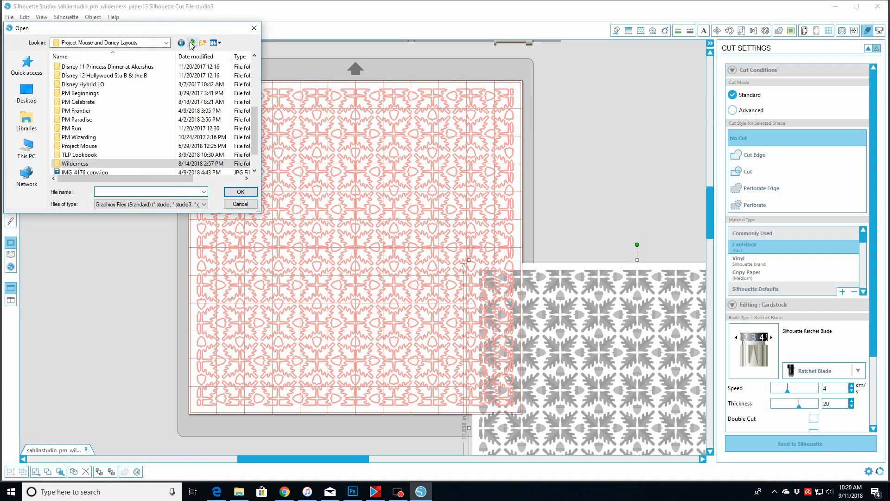
left_click(191, 43)
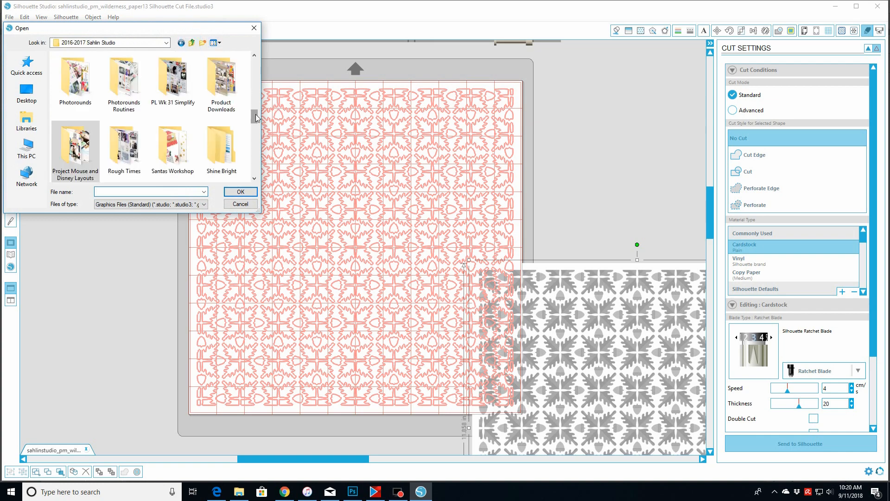
left_click(255, 116)
left_click_drag(255, 114, 255, 92)
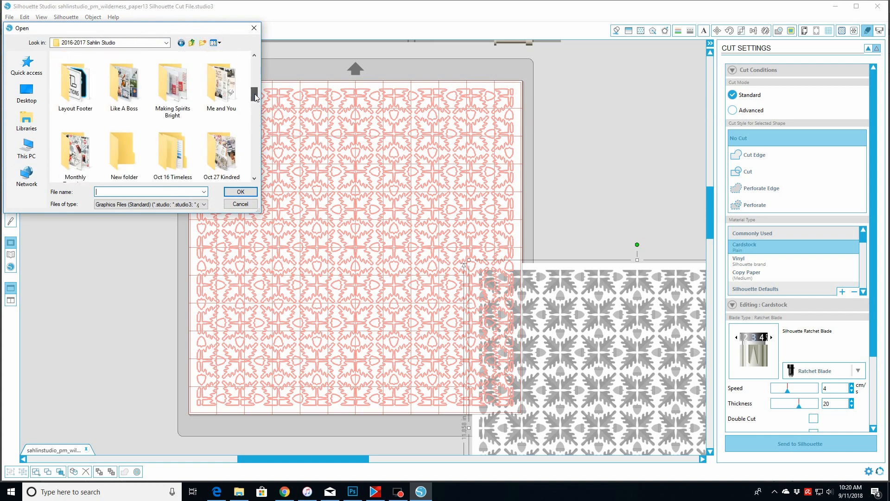
double_click(76, 150)
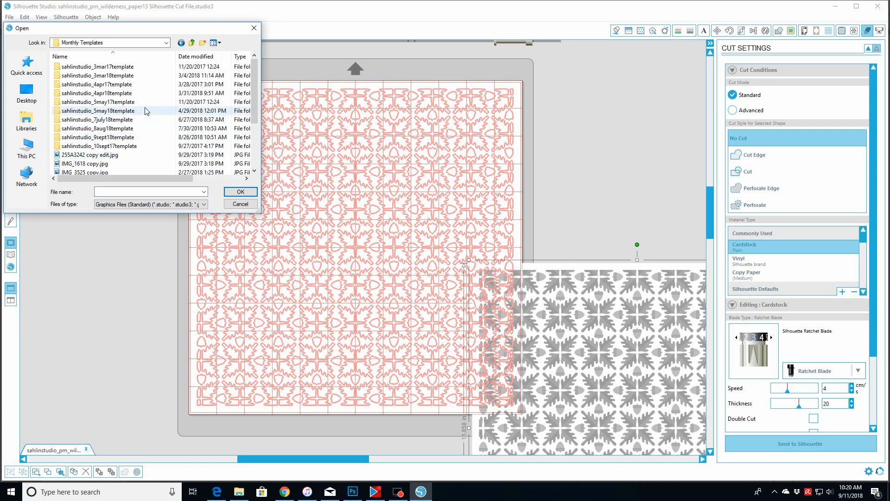
double_click(104, 137)
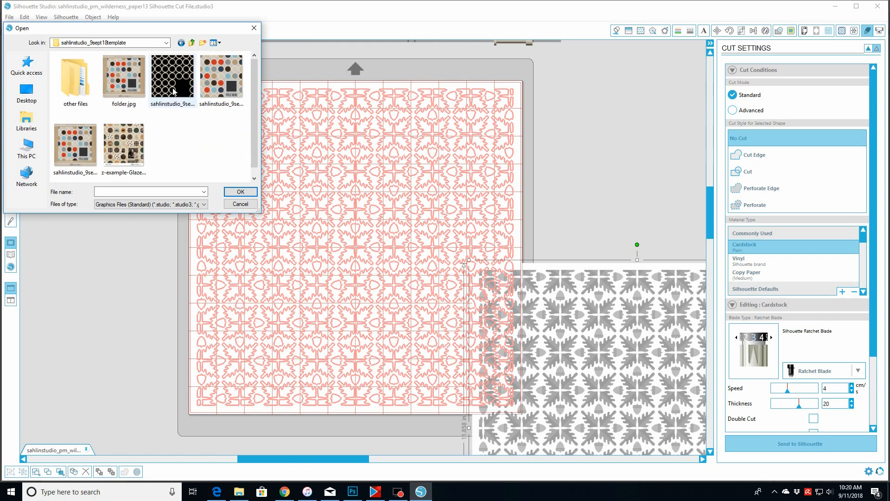
double_click(172, 91)
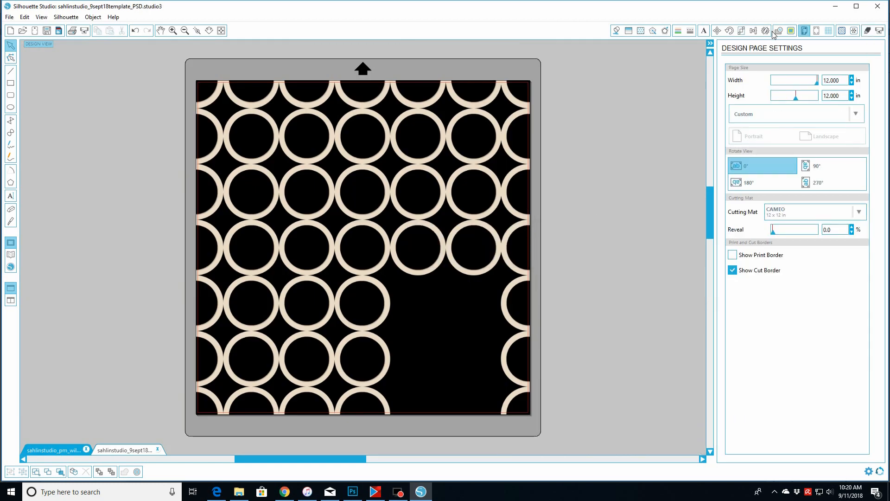
- Select the whole circles image as the trace area and trace it with High Pass Filter turned off
left_click(791, 30)
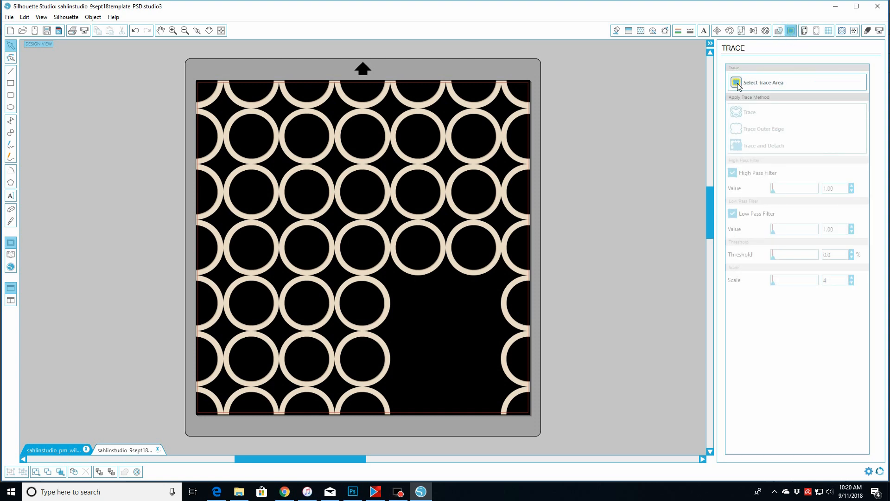
left_click(741, 88)
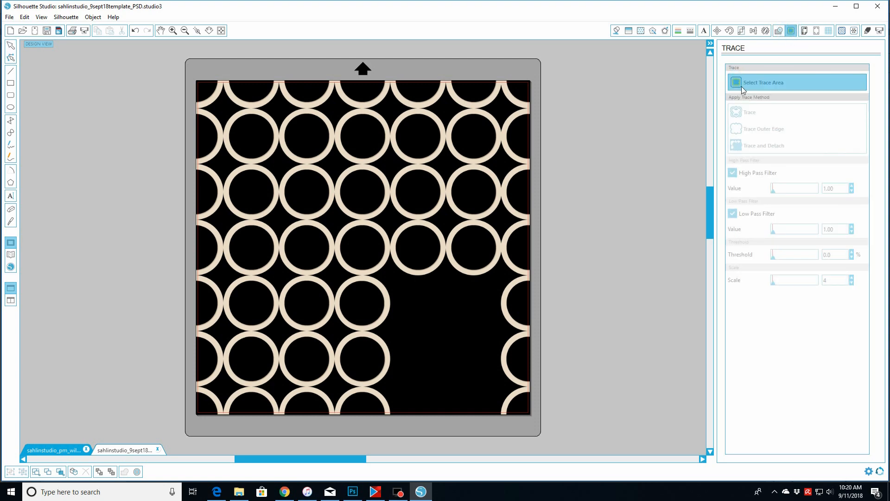
mouse_move(192, 78)
left_mouse_down()
mouse_move(403, 314)
mouse_move(487, 368)
mouse_move(542, 427)
left_mouse_up()
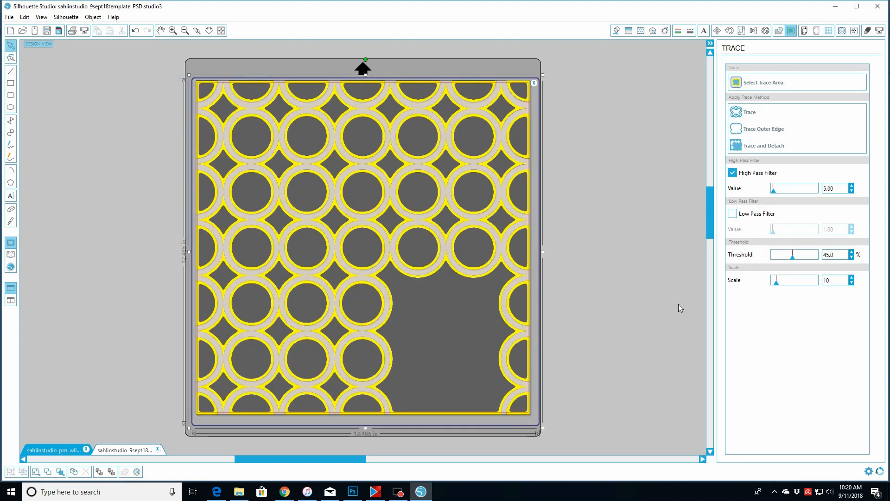
left_click(733, 173)
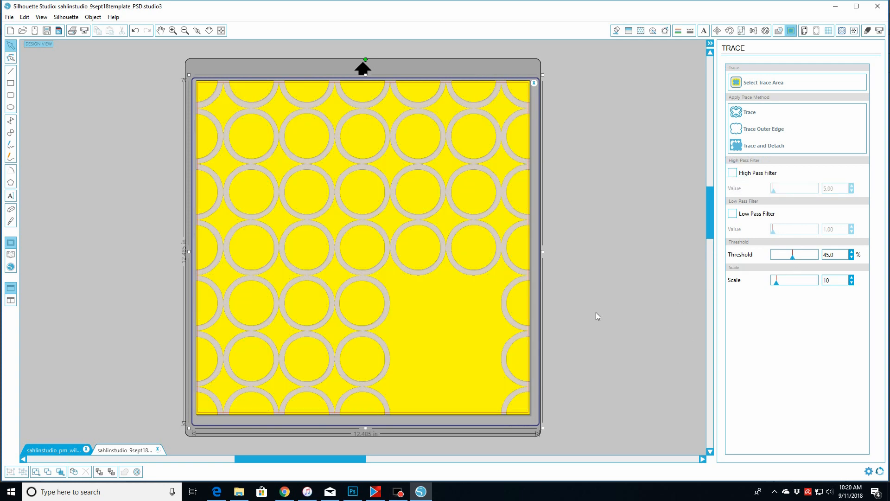
left_click(737, 114)
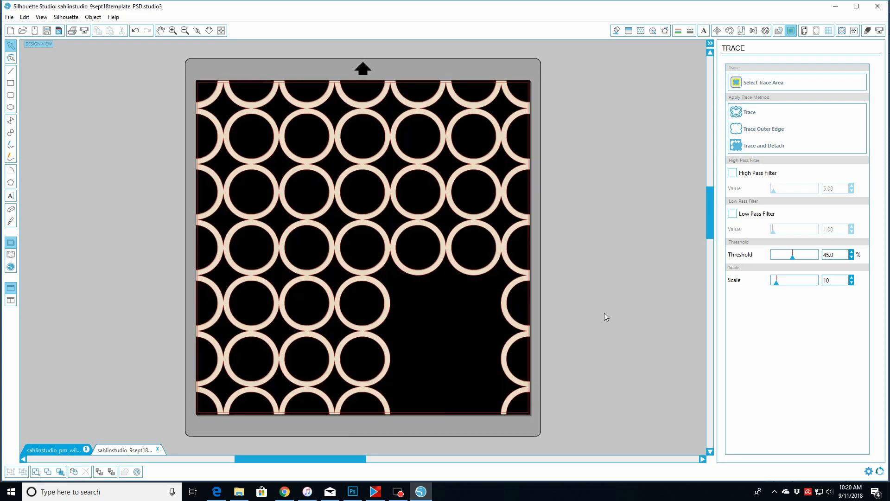
- Move the original circles image aside and delete it, leaving only the traced cut lines
left_click(423, 321)
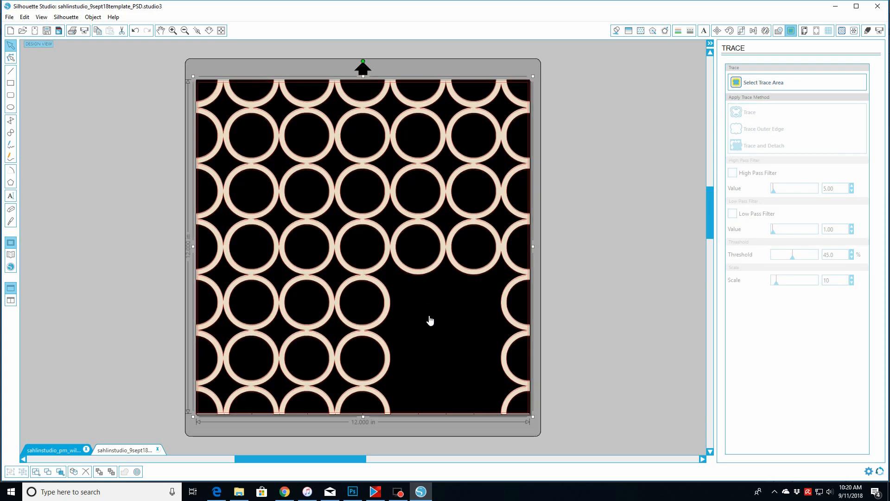
mouse_move(430, 320)
left_mouse_down()
mouse_move(512, 329)
mouse_move(606, 399)
left_mouse_up()
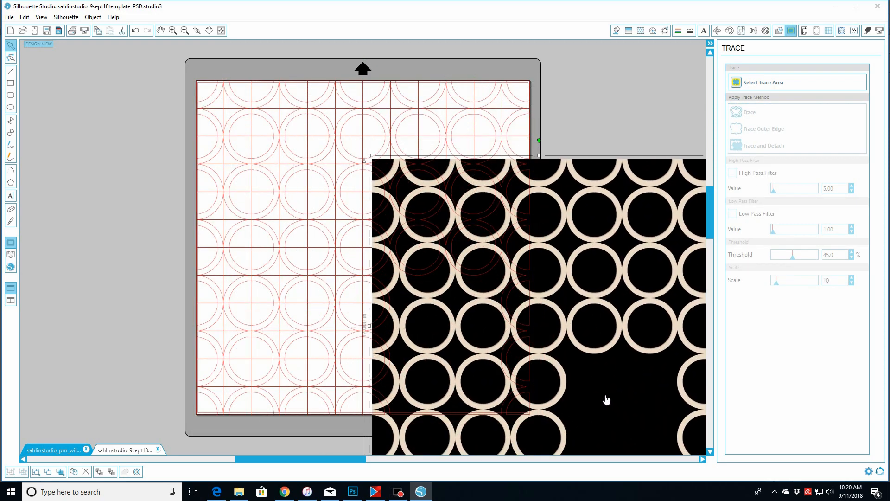
key("Delete")
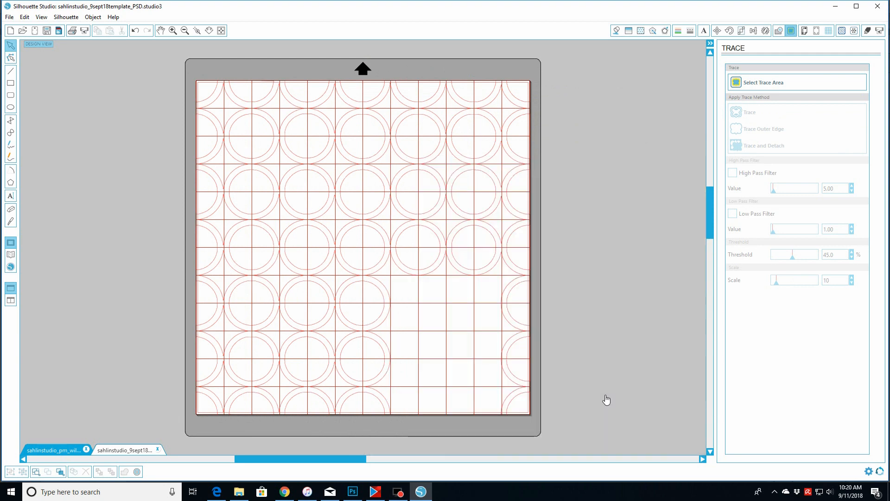